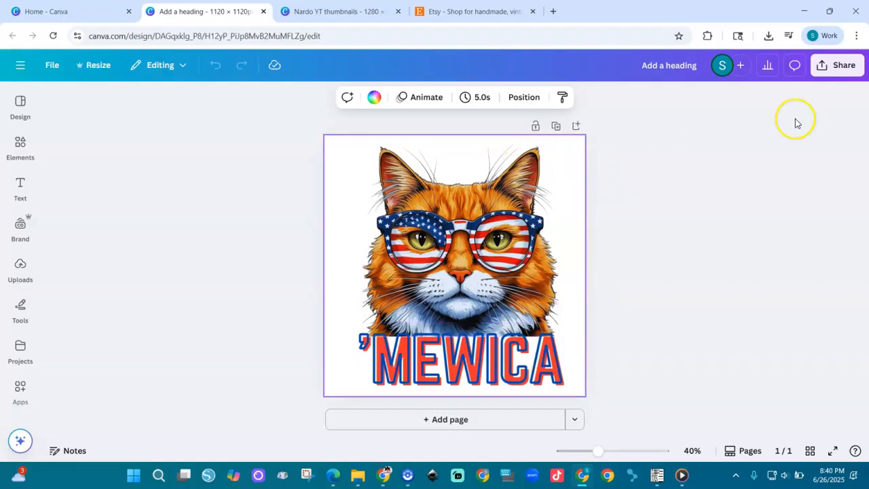
- Download the cat design as a PNG at size 3.125 (6,250 × 6,250 px) with a transparent background
{"action": "left_click", "coordinate": [840, 65]}
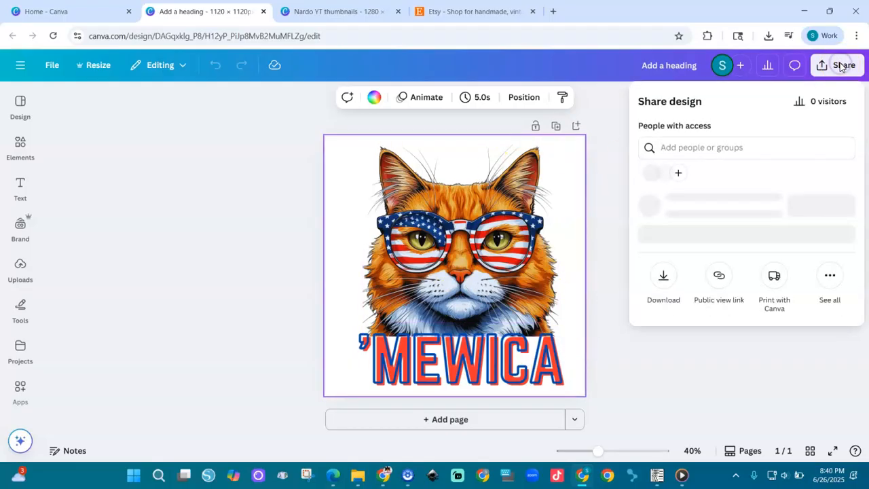
{"action": "left_click", "coordinate": [665, 299]}
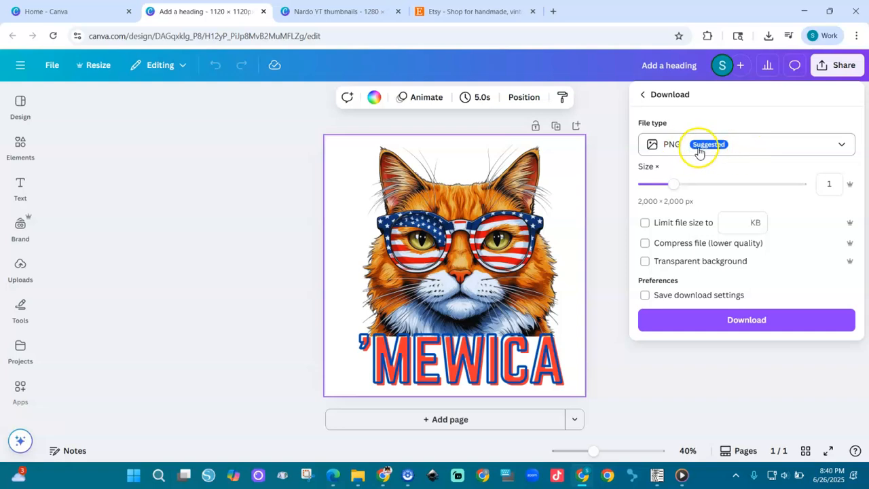
{"action": "left_click", "coordinate": [836, 150]}
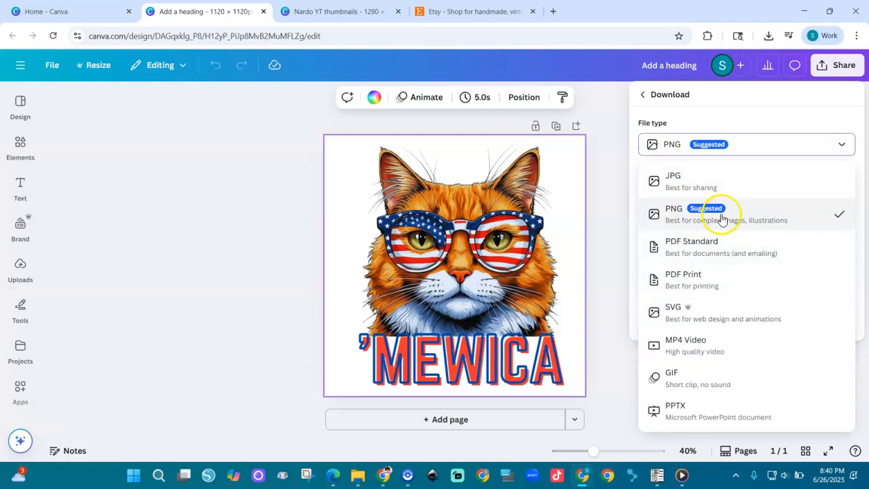
{"action": "left_click", "coordinate": [746, 144]}
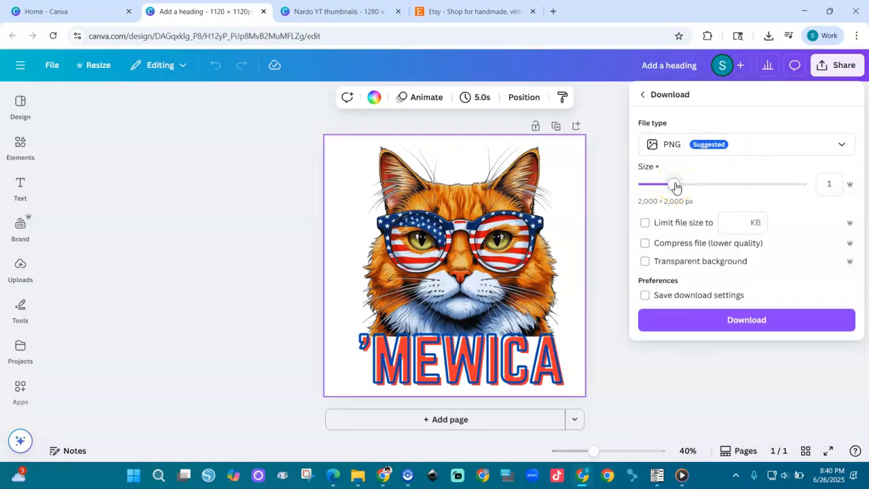
{"action": "left_click_drag", "start_coordinate": [675, 184], "coordinate": [726, 184]}
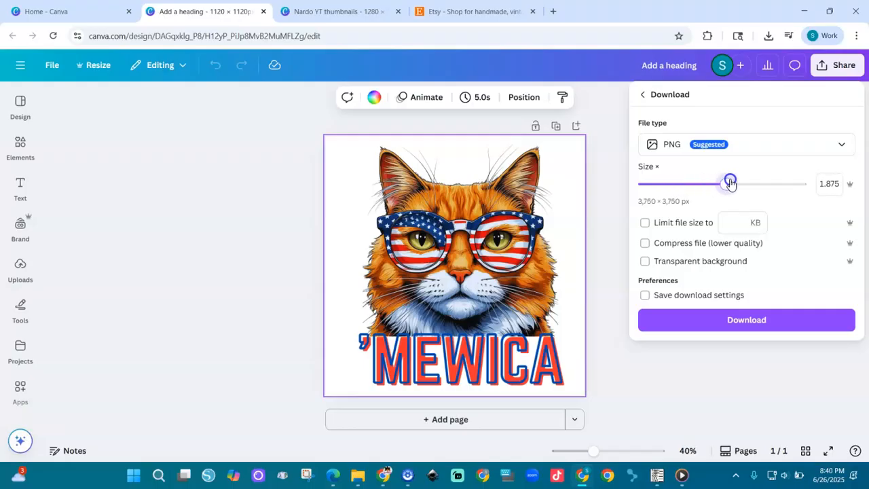
{"action": "left_click_drag", "start_coordinate": [730, 184], "coordinate": [817, 185]}
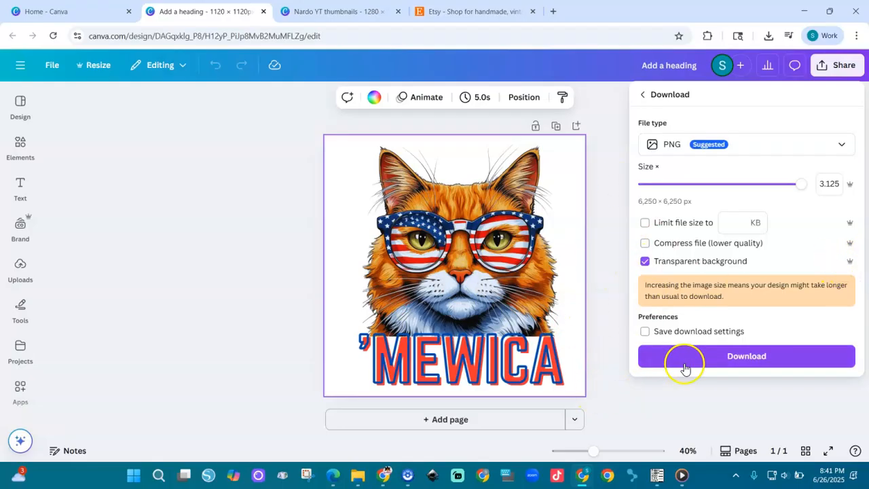
{"action": "left_click", "coordinate": [735, 358]}
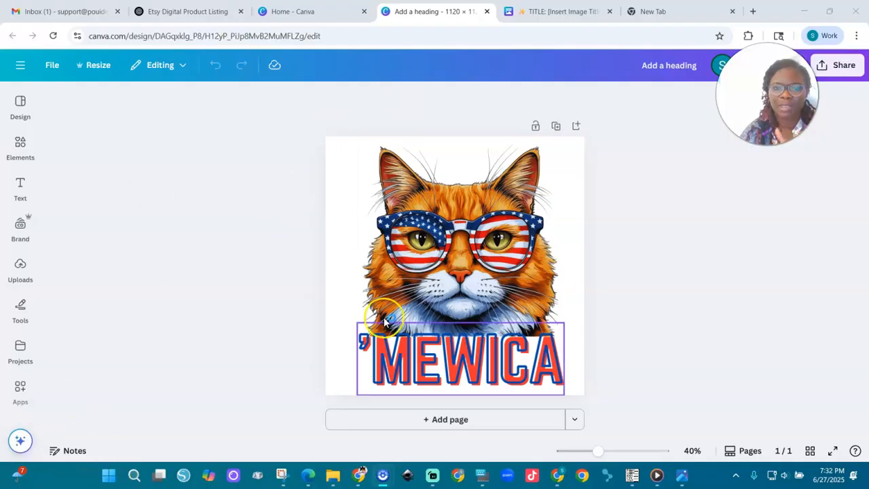
- Add a blank second page and search the photo elements for "shirts"
{"action": "left_click", "coordinate": [448, 421]}
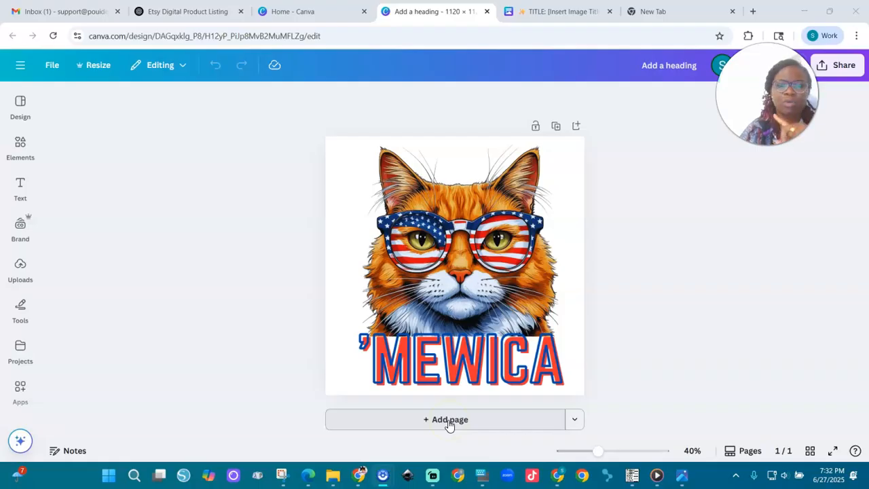
{"action": "left_click", "coordinate": [448, 421]}
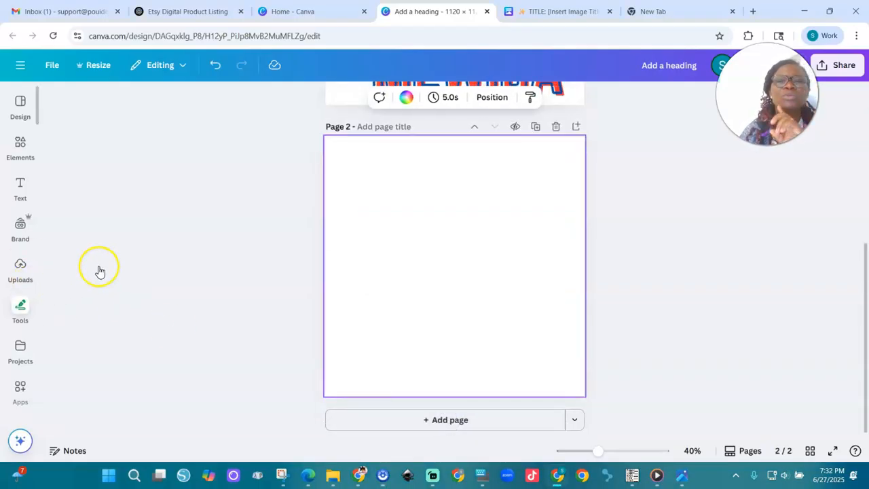
{"action": "left_click", "coordinate": [21, 148]}
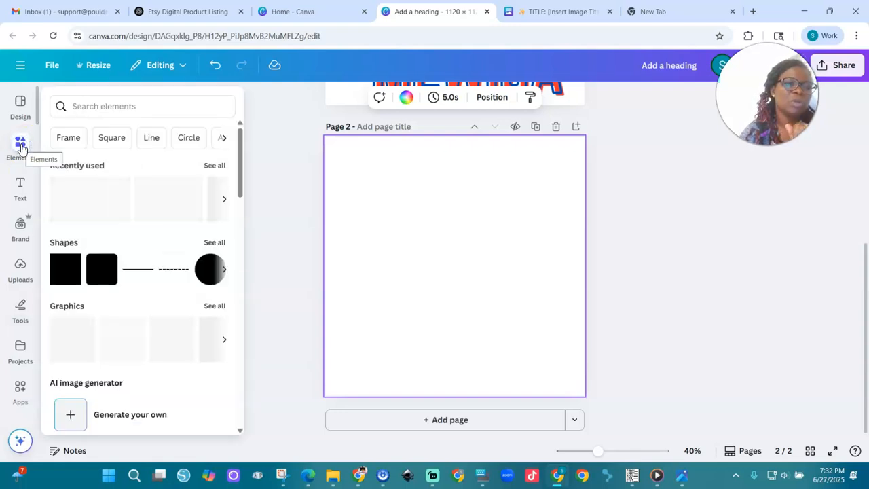
{"action": "left_click", "coordinate": [137, 103]}
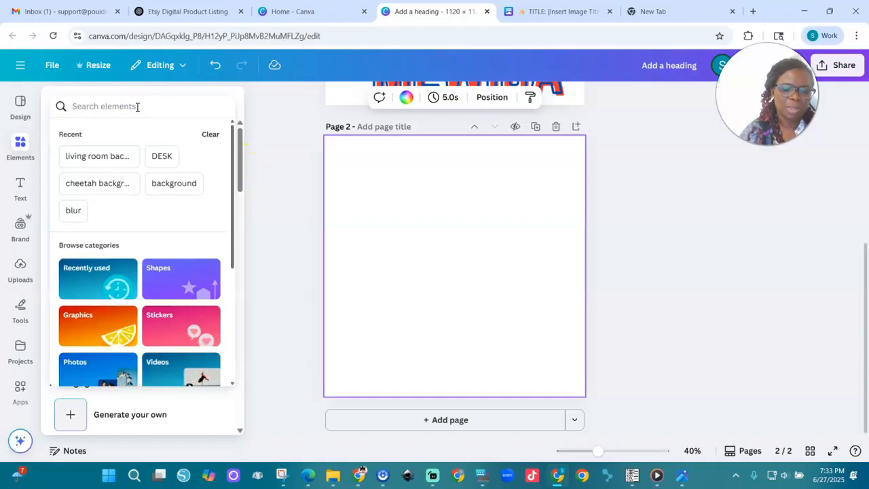
{"action": "type", "text": "shirts"}
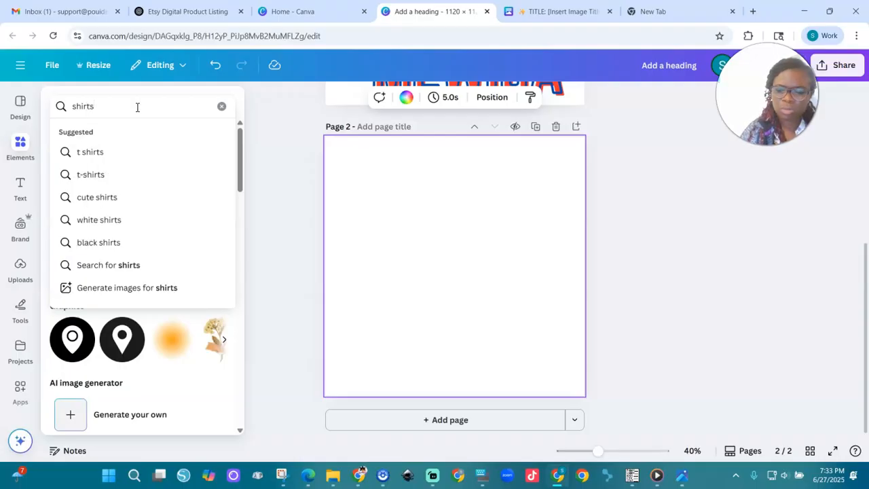
{"action": "key", "text": "Return"}
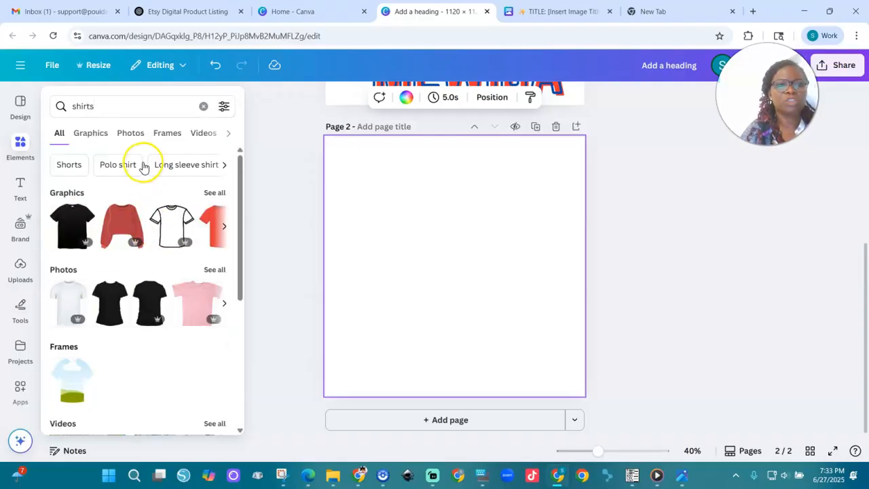
{"action": "left_click", "coordinate": [132, 135]}
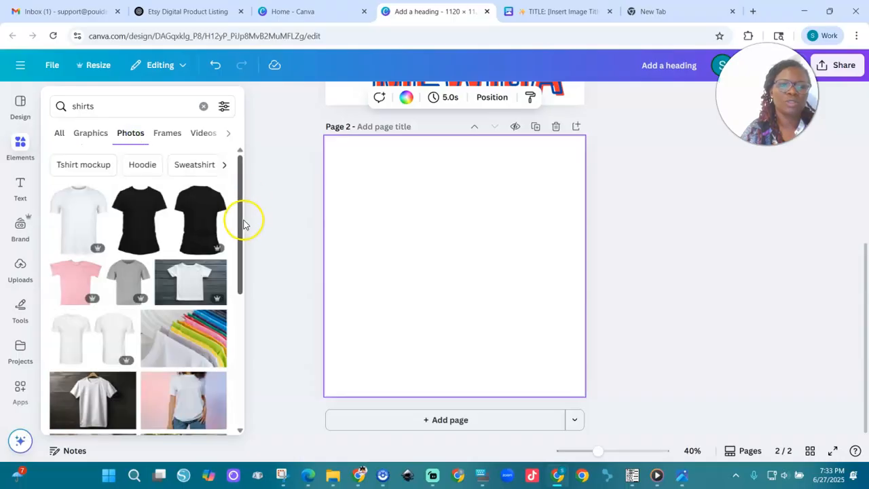
- Refine the photo search to "shirts kids" and place the photo of the girl in a white T-shirt on page 2
{"action": "left_click_drag", "start_coordinate": [241, 213], "coordinate": [238, 330]}
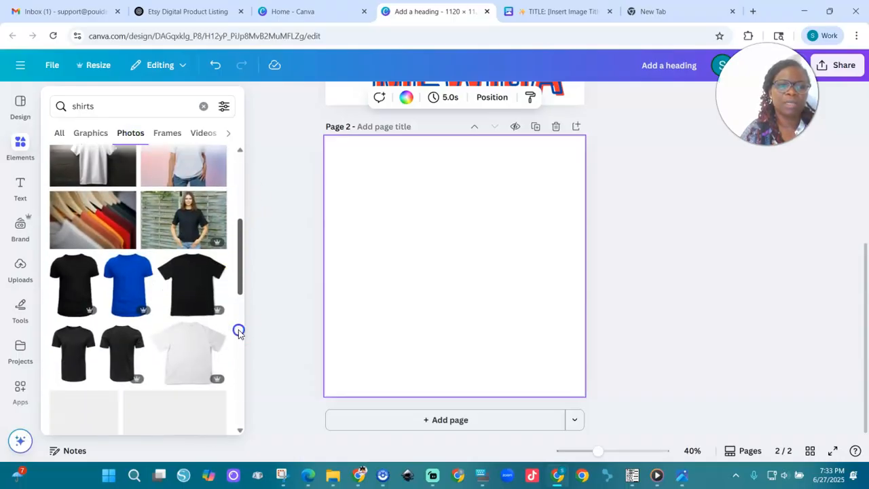
{"action": "left_click_drag", "start_coordinate": [238, 255], "coordinate": [234, 392]}
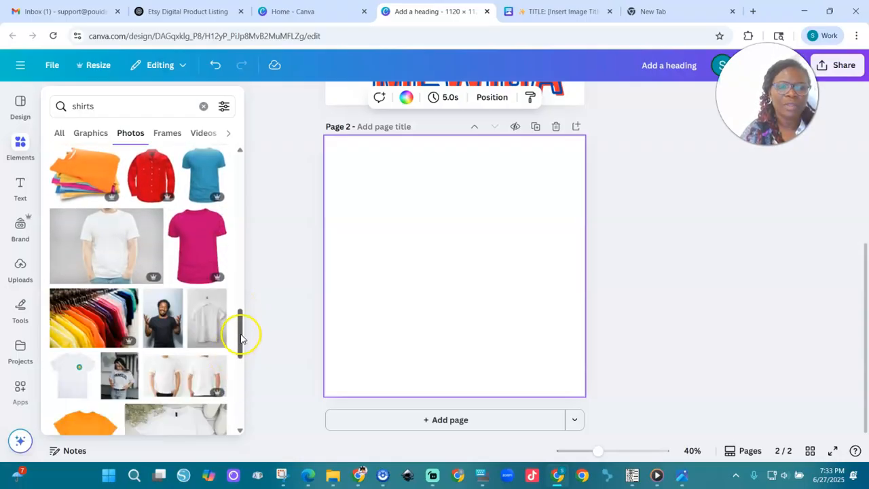
{"action": "left_click_drag", "start_coordinate": [244, 337], "coordinate": [234, 419]}
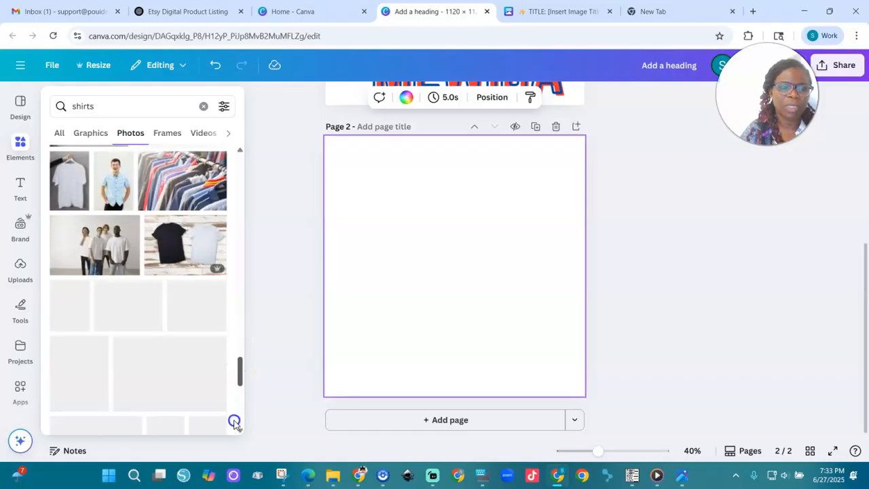
{"action": "left_click_drag", "start_coordinate": [237, 379], "coordinate": [237, 421]}
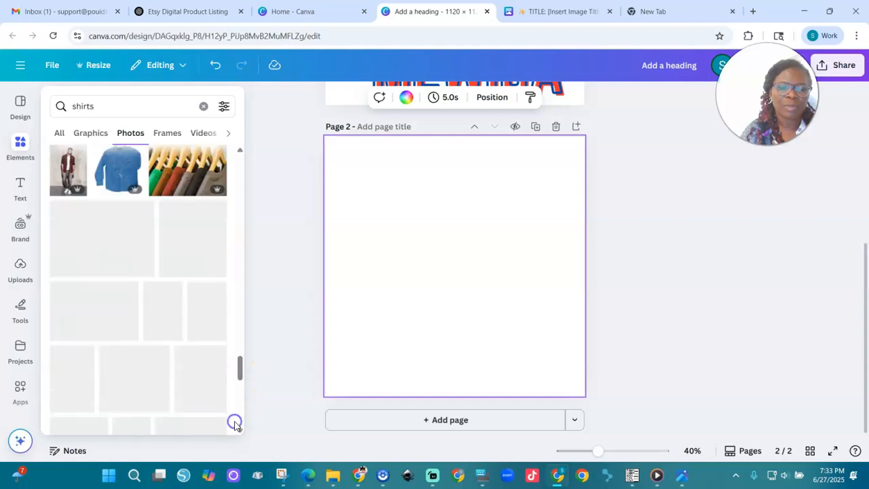
{"action": "left_click", "coordinate": [129, 108]}
{"action": "type", "text": "ki"}
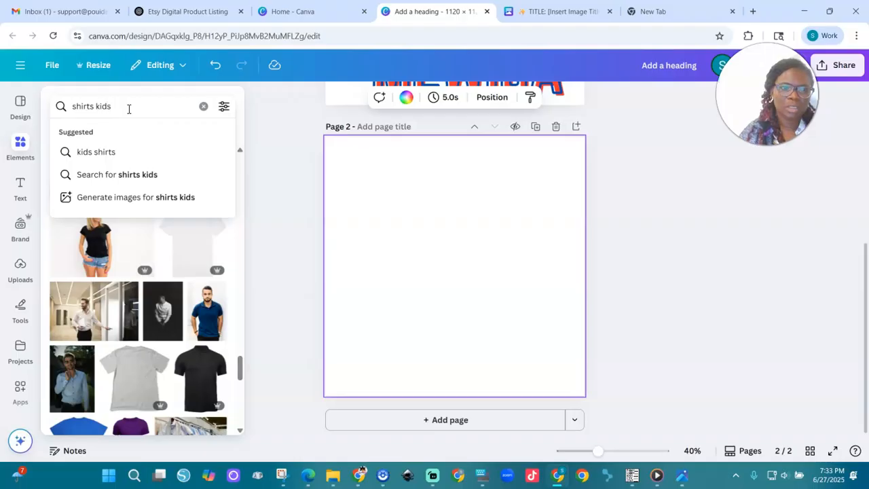
{"action": "type", "text": "ds"}
{"action": "key", "text": "Return"}
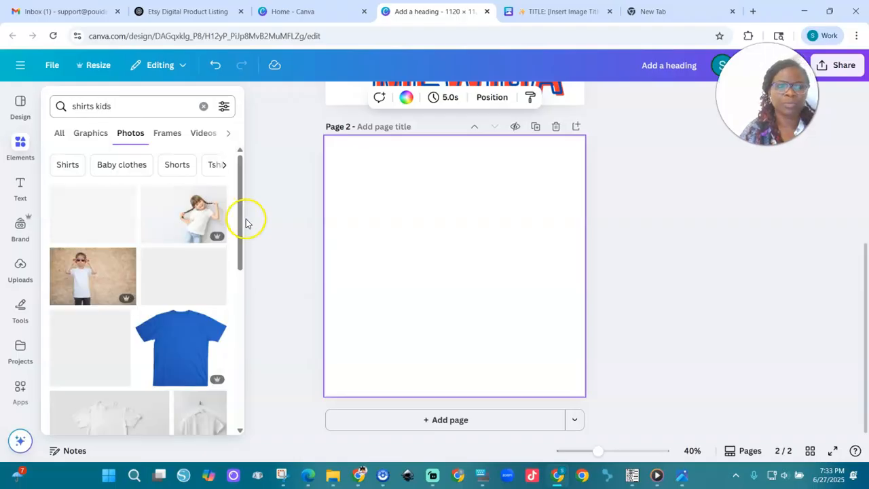
{"action": "left_click_drag", "start_coordinate": [199, 220], "coordinate": [371, 227]}
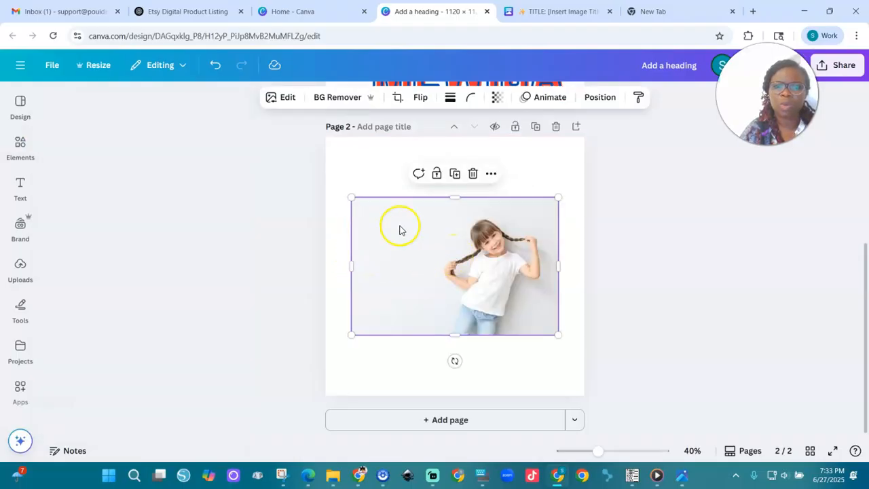
- Crop the empty area beside the girl out of the photo and remove the photo's background
{"action": "left_click_drag", "start_coordinate": [351, 266], "coordinate": [434, 268]}
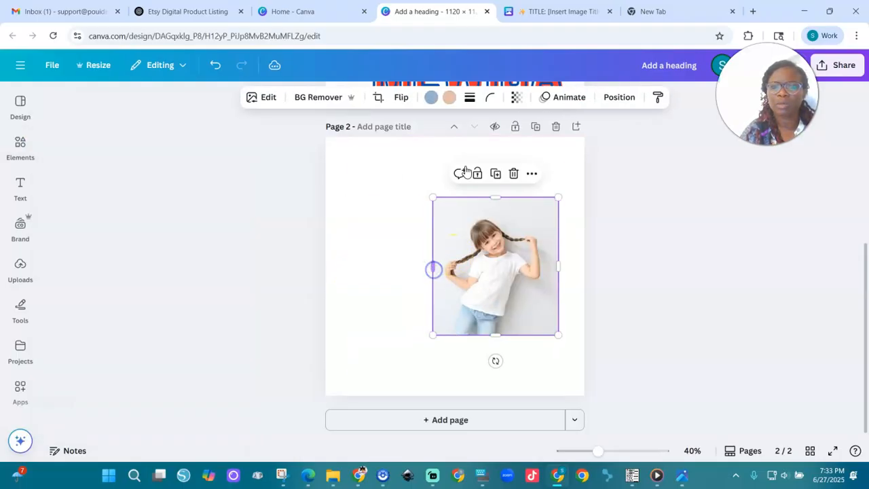
{"action": "left_click", "coordinate": [298, 104]}
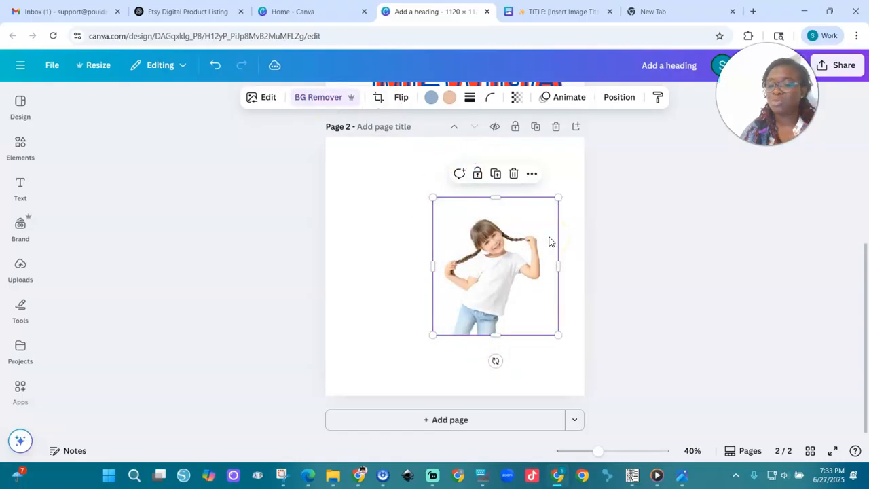
- Enlarge the girl cutout and position it so that she fills page 2
{"action": "left_click_drag", "start_coordinate": [432, 197], "coordinate": [276, 150]}
{"action": "left_click_drag", "start_coordinate": [559, 333], "coordinate": [601, 412]}
{"action": "left_click_drag", "start_coordinate": [477, 239], "coordinate": [460, 248]}
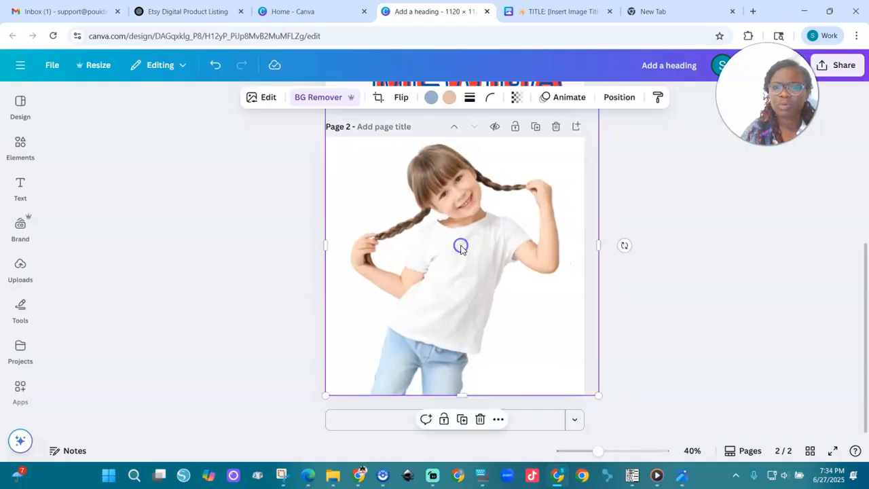
{"action": "left_click", "coordinate": [690, 293]}
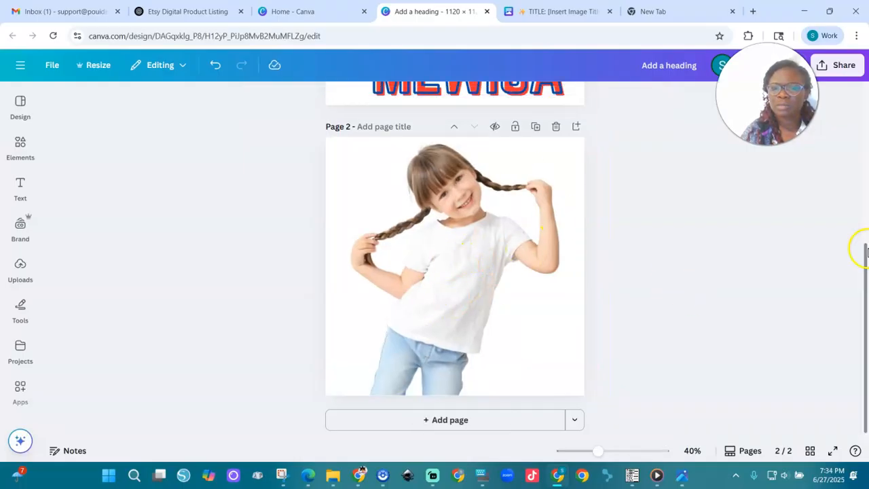
- Upload the downloaded cat image "Add a heading (1)" from the Downloads folder
{"action": "left_click_drag", "start_coordinate": [864, 256], "coordinate": [861, 121]}
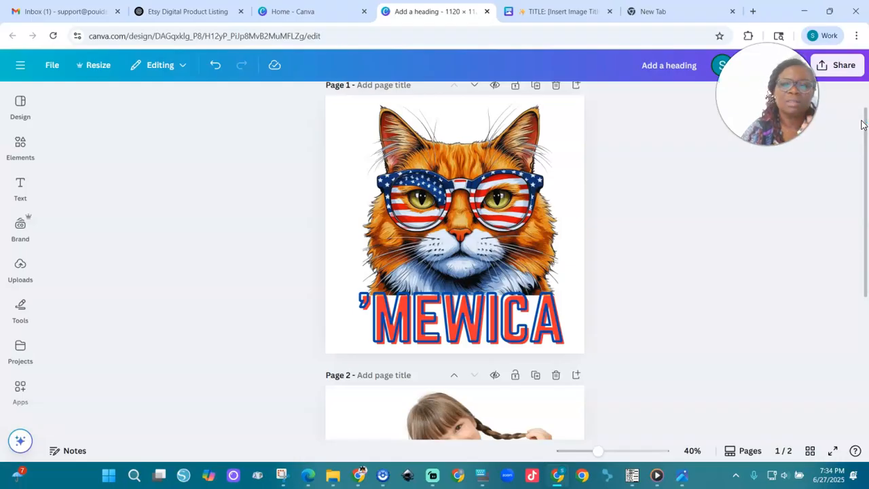
{"action": "left_click", "coordinate": [20, 272]}
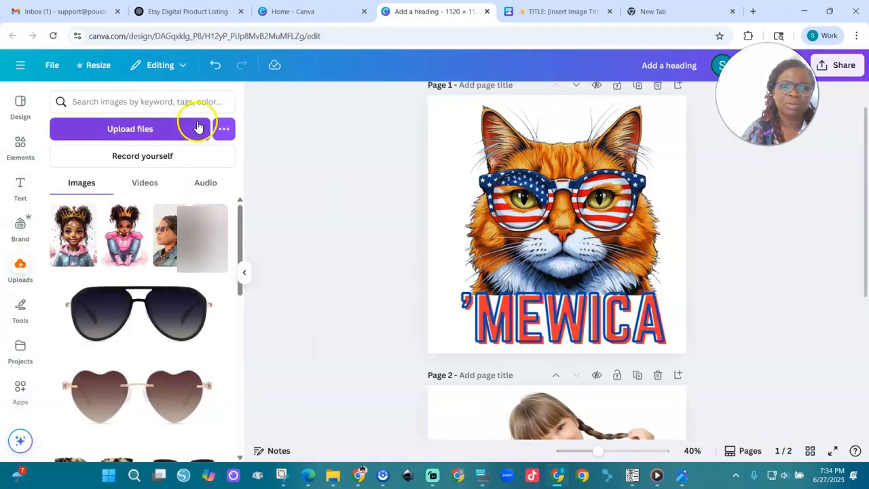
{"action": "left_click", "coordinate": [149, 133]}
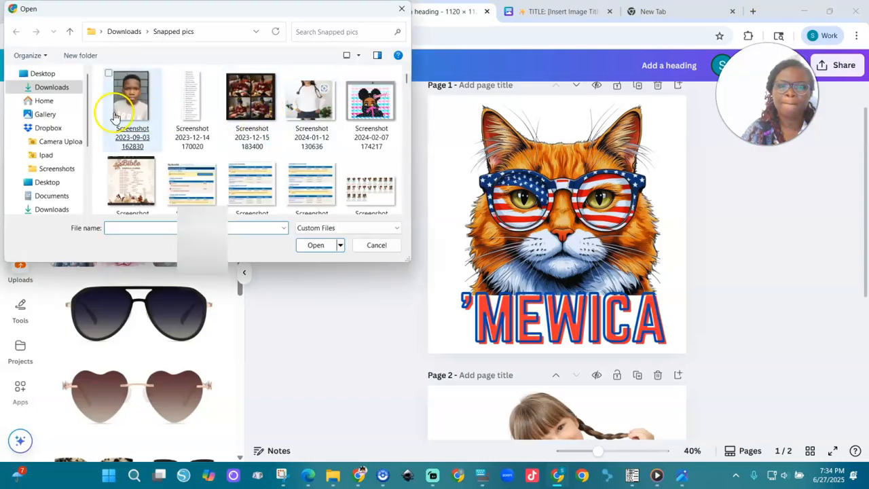
{"action": "left_click", "coordinate": [124, 31]}
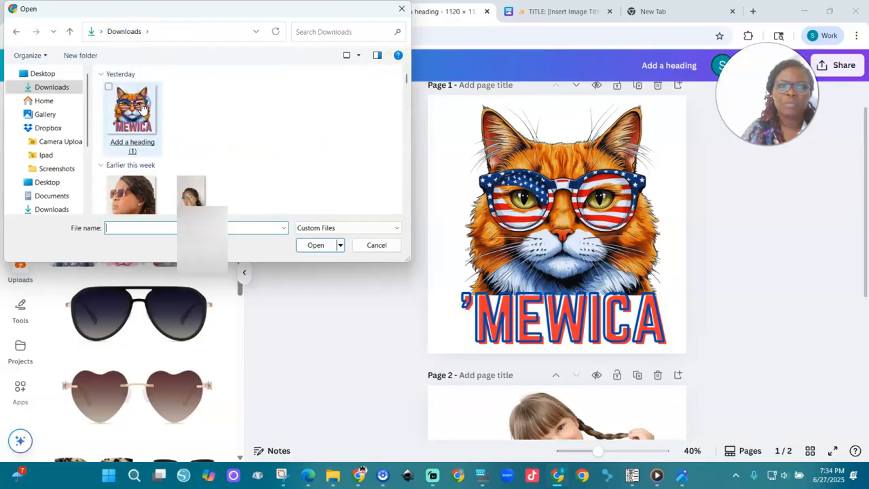
{"action": "double_click", "coordinate": [144, 119]}
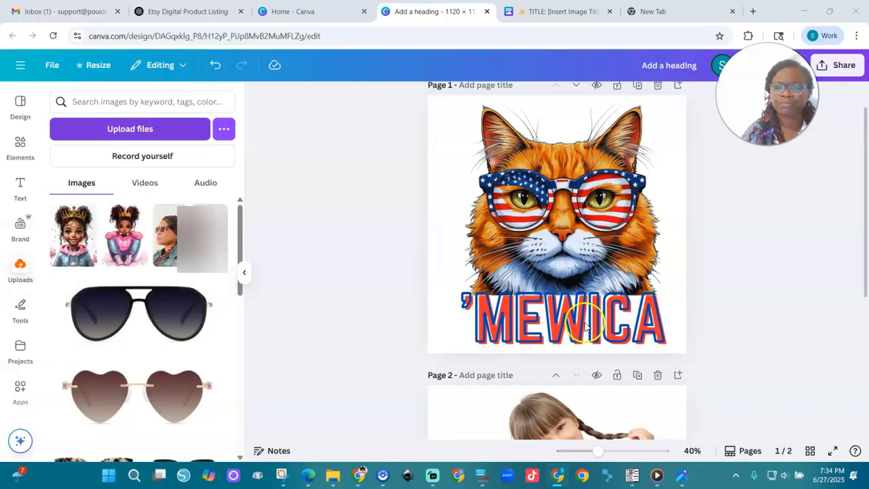
- Place the uploaded 'MEWICA cat image on page 2 and shrink it to a size that fits the girl's T-shirt
{"action": "left_click_drag", "start_coordinate": [860, 231], "coordinate": [865, 332]}
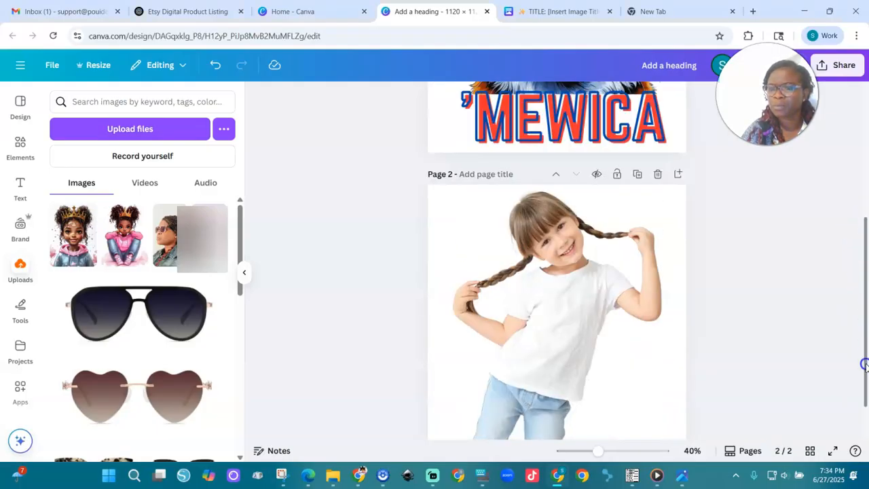
{"action": "left_click_drag", "start_coordinate": [865, 367], "coordinate": [865, 393]}
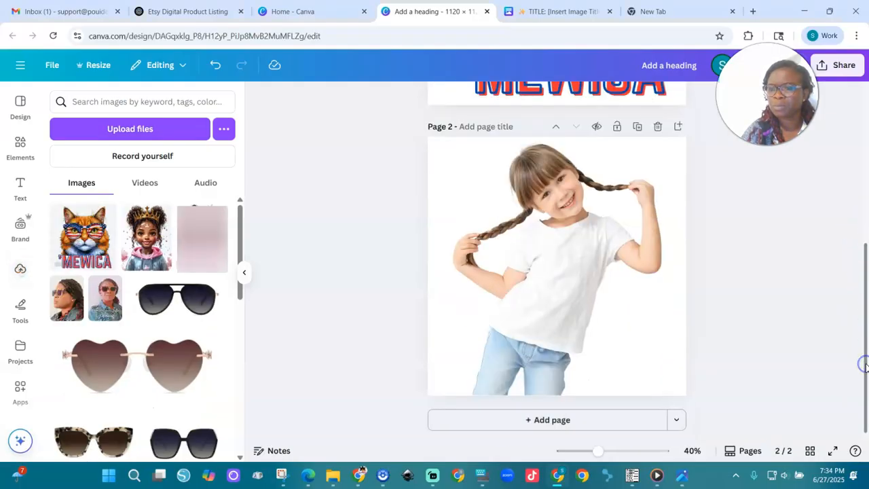
{"action": "left_click", "coordinate": [81, 254]}
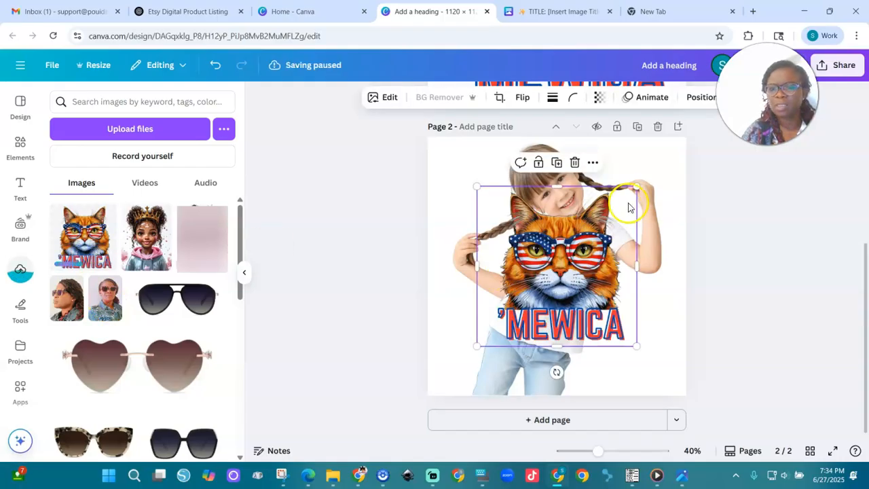
{"action": "left_click_drag", "start_coordinate": [561, 255], "coordinate": [553, 270]}
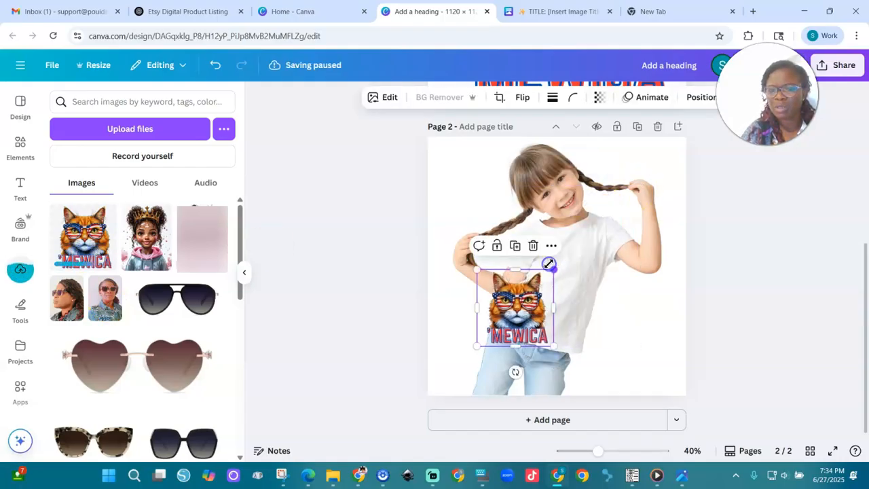
- Tilt the cat image slightly clockwise to follow the girl's leaning torso and position it on the chest of her T-shirt
{"action": "left_click_drag", "start_coordinate": [503, 374], "coordinate": [493, 379]}
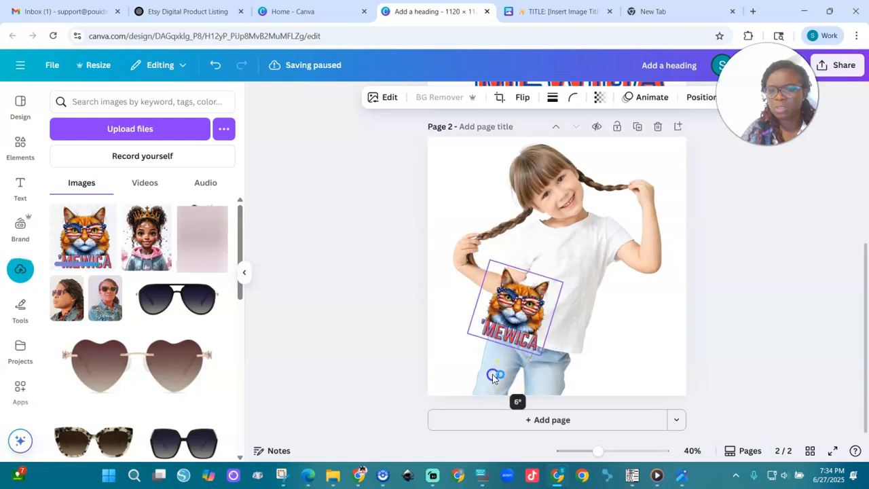
{"action": "left_click_drag", "start_coordinate": [528, 311], "coordinate": [569, 279]}
{"action": "left_click_drag", "start_coordinate": [537, 337], "coordinate": [548, 337]}
{"action": "left_click_drag", "start_coordinate": [558, 288], "coordinate": [567, 279]}
{"action": "left_click", "coordinate": [618, 316]}
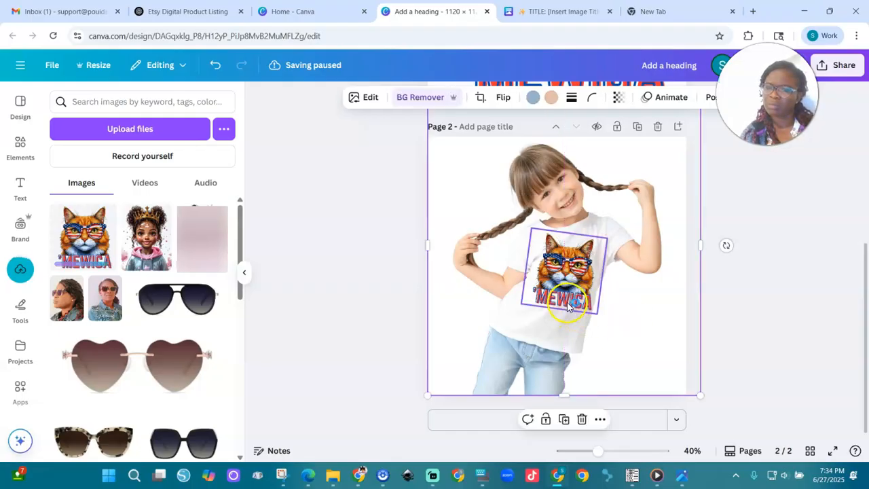
{"action": "left_click", "coordinate": [590, 311]}
{"action": "left_click_drag", "start_coordinate": [556, 335], "coordinate": [555, 335]}
{"action": "left_click", "coordinate": [611, 323]}
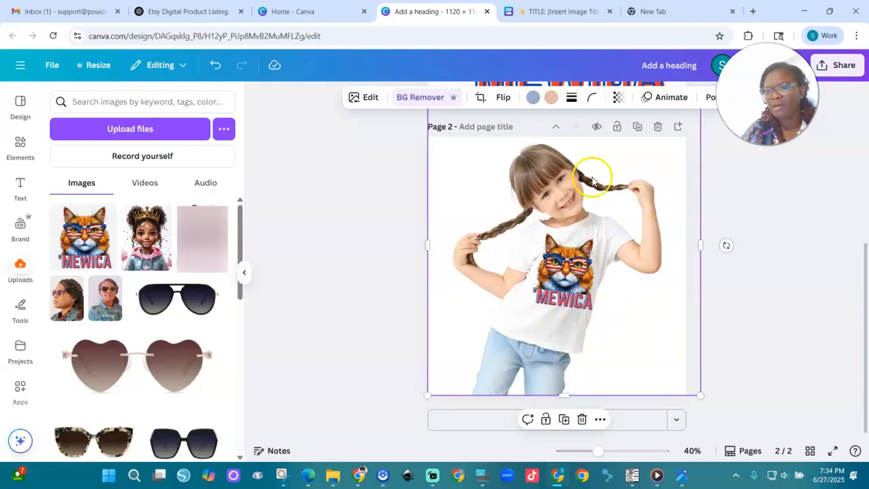
- Add page 3 and fill it with the photo of the boy in sunglasses and a white T-shirt
{"action": "left_click", "coordinate": [477, 421]}
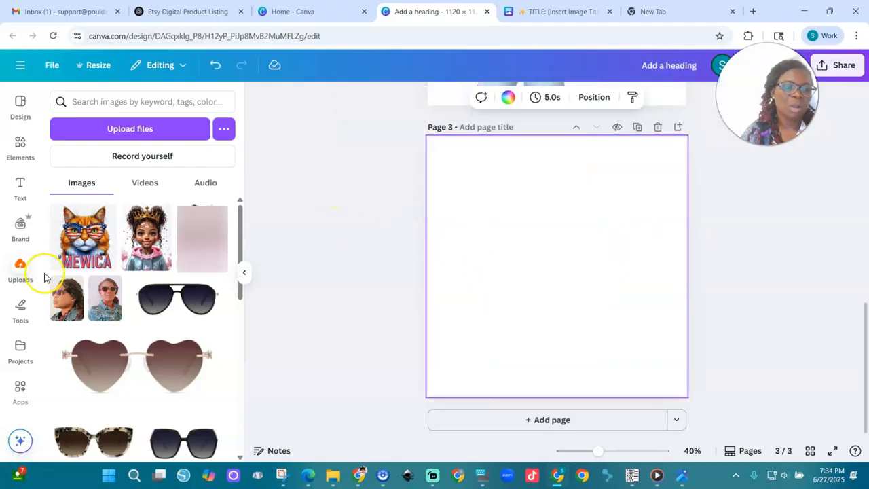
{"action": "left_click", "coordinate": [17, 148]}
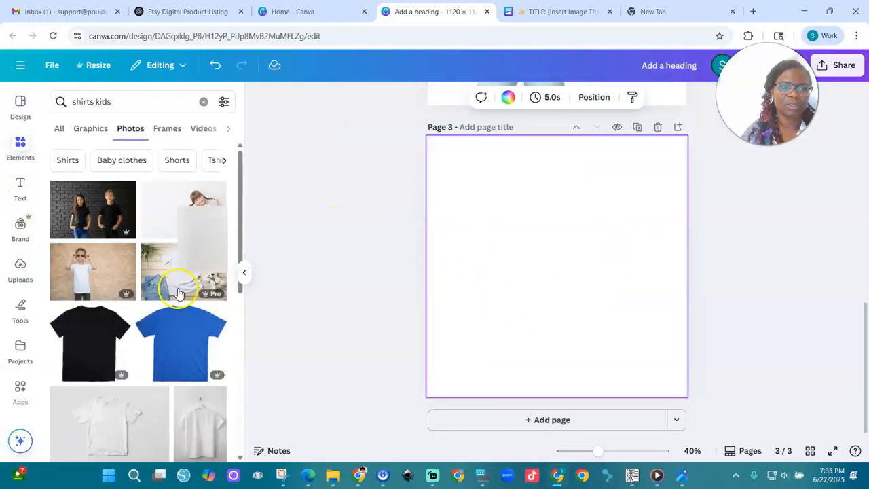
{"action": "scroll", "coordinate": [178, 293], "scroll_direction": "down", "scroll_amount": 3}
{"action": "left_click", "coordinate": [171, 337]}
{"action": "left_click_drag", "start_coordinate": [453, 198], "coordinate": [346, 126]}
{"action": "left_click_drag", "start_coordinate": [660, 335], "coordinate": [746, 416]}
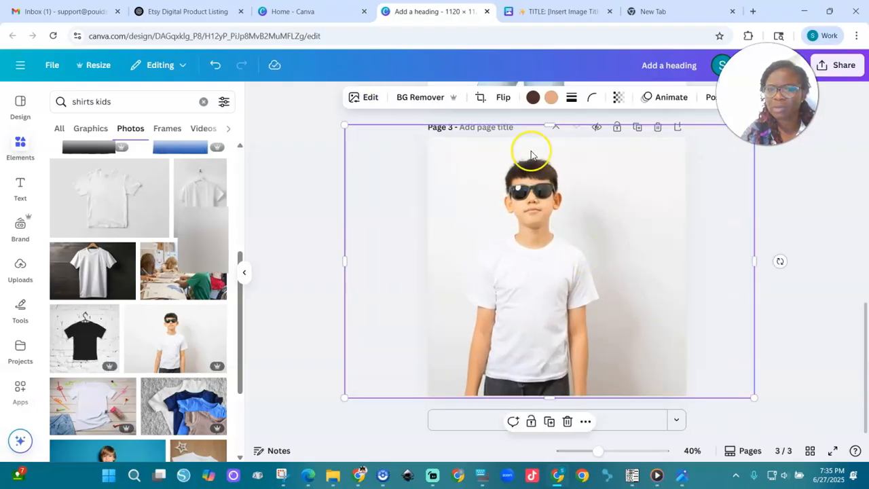
- Add the uploaded 'MEWICA cat image to page 3, shrink it and center it on the chest of the boy's T-shirt
{"action": "left_click", "coordinate": [20, 268]}
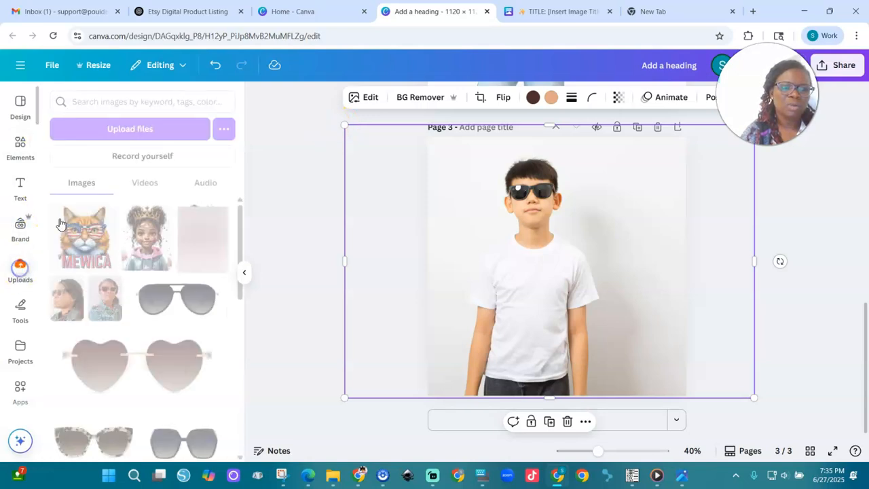
{"action": "left_click", "coordinate": [84, 237]}
{"action": "left_click_drag", "start_coordinate": [514, 225], "coordinate": [517, 232]}
{"action": "left_click_drag", "start_coordinate": [582, 251], "coordinate": [539, 286]}
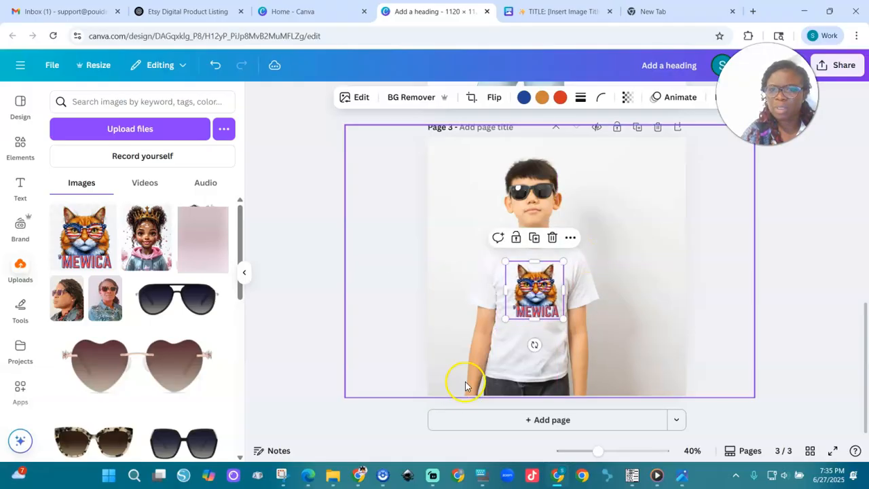
- Add page 4 and fill it with the photo of the long-haired girl pointing at her white T-shirt
{"action": "left_click", "coordinate": [560, 420]}
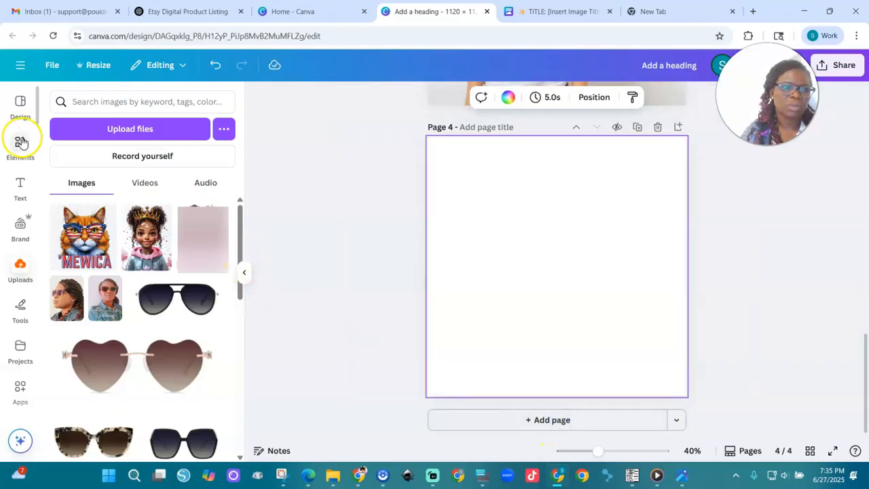
{"action": "left_click", "coordinate": [21, 142]}
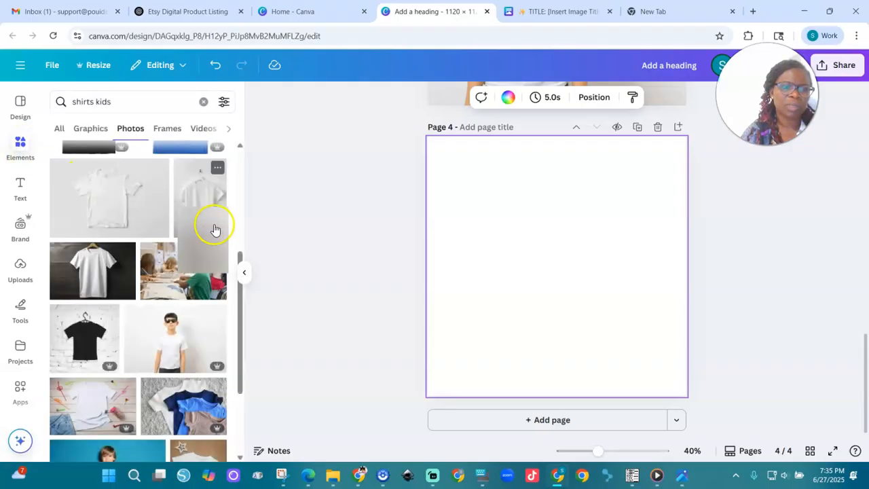
{"action": "scroll", "coordinate": [237, 353], "scroll_direction": "down", "scroll_amount": 3}
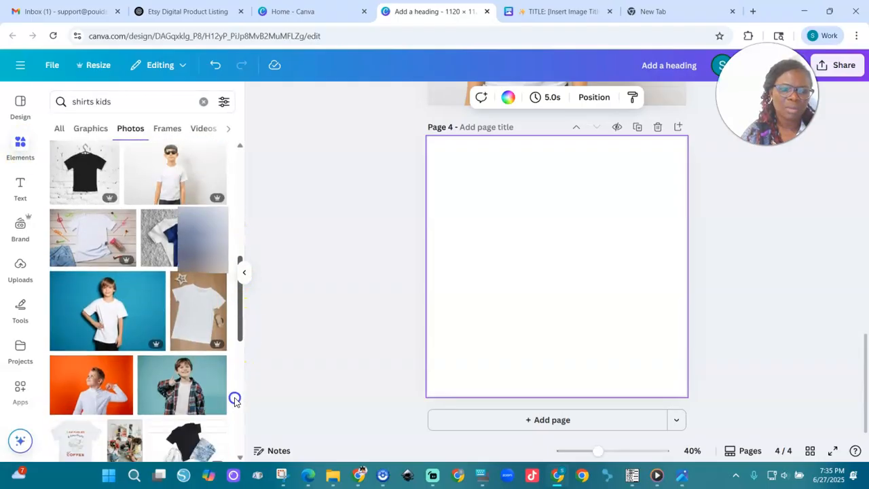
{"action": "scroll", "coordinate": [235, 407], "scroll_direction": "down", "scroll_amount": 3}
{"action": "left_click_drag", "start_coordinate": [241, 347], "coordinate": [238, 389]}
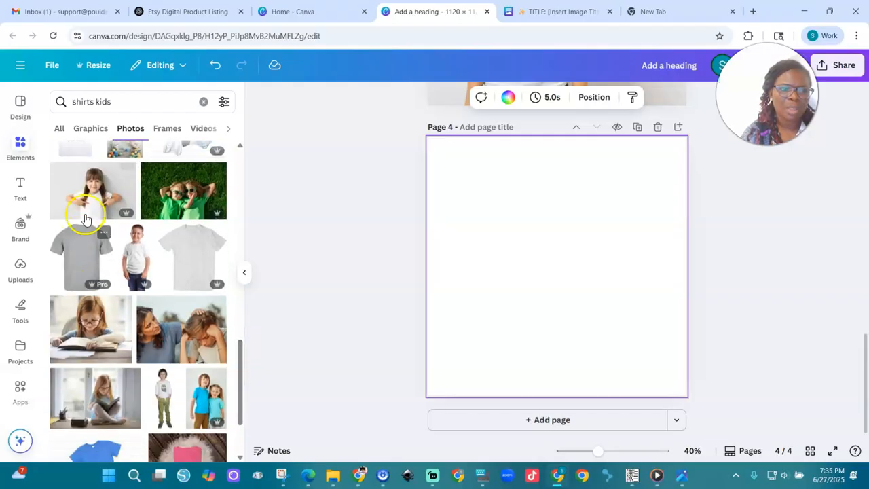
{"action": "left_click", "coordinate": [91, 193]}
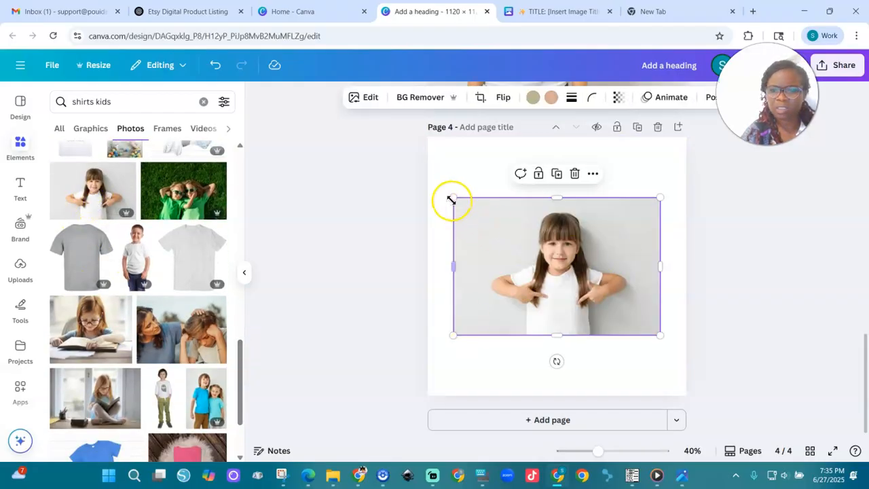
{"action": "left_click_drag", "start_coordinate": [452, 196], "coordinate": [344, 125]}
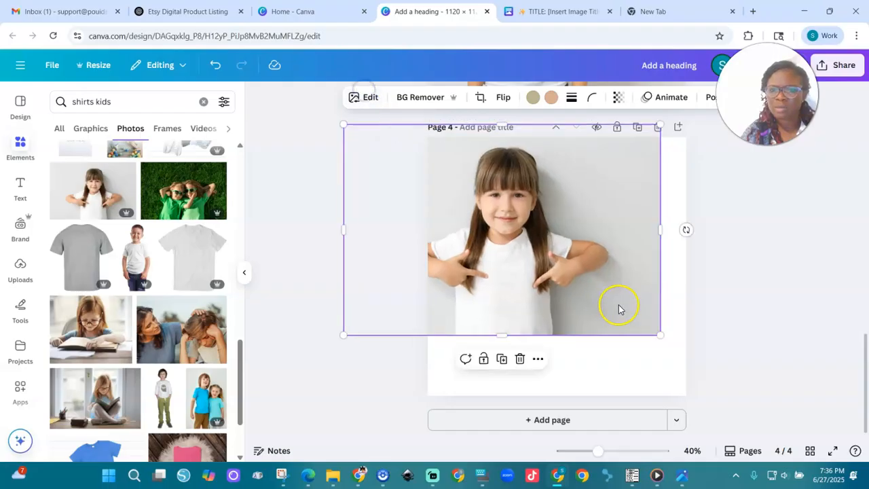
{"action": "left_click_drag", "start_coordinate": [660, 335], "coordinate": [732, 423]}
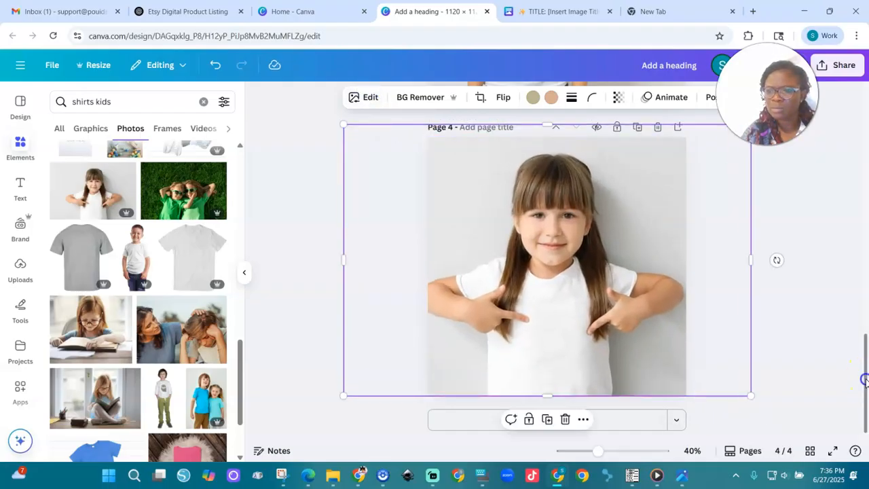
- Copy the cat design from page 3 onto page 4, enlarge it and center it on the girl's T-shirt between her hands
{"action": "left_click_drag", "start_coordinate": [864, 380], "coordinate": [862, 311]}
{"action": "left_click", "coordinate": [544, 234]}
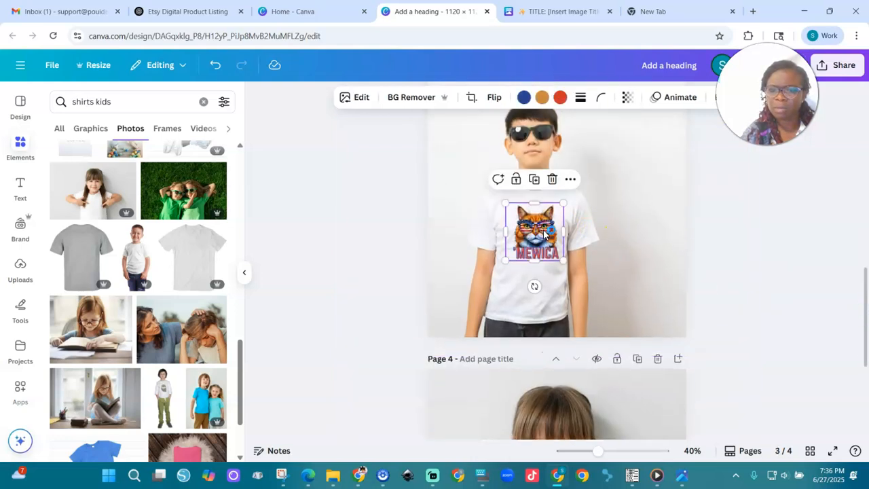
{"action": "left_click_drag", "start_coordinate": [865, 293], "coordinate": [864, 370]}
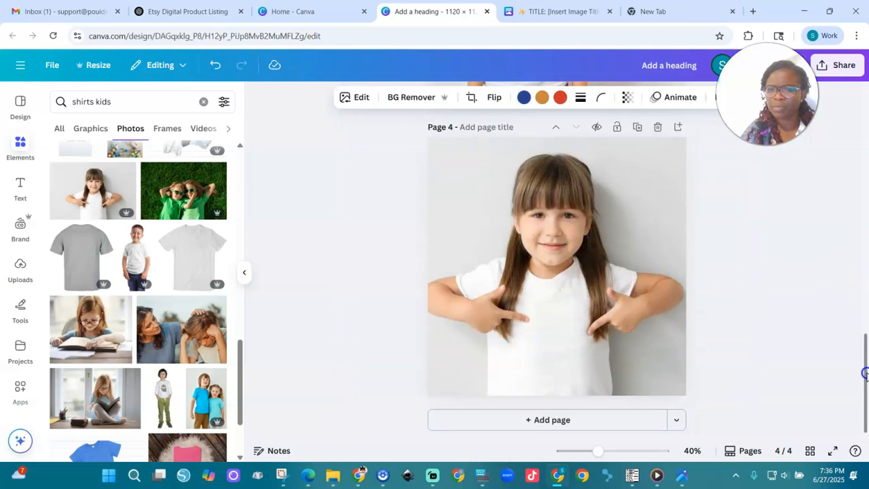
{"action": "left_click", "coordinate": [544, 348]}
{"action": "key", "text": "ctrl+v"}
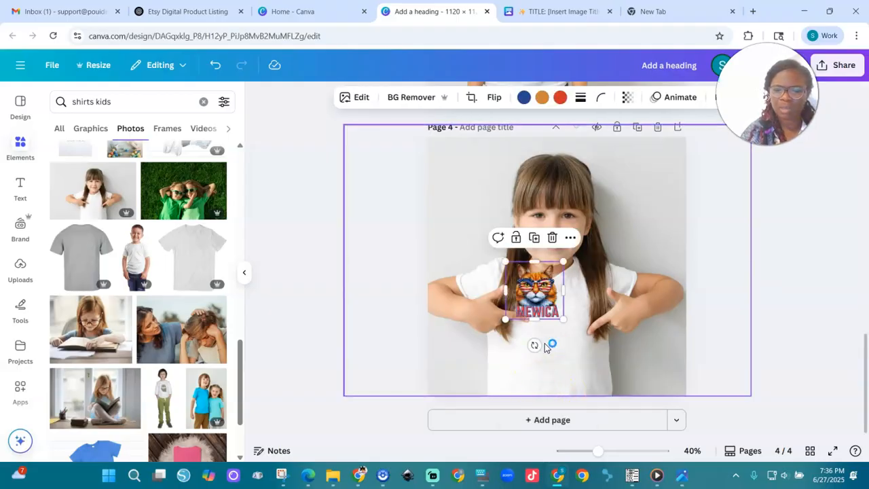
{"action": "left_click_drag", "start_coordinate": [548, 316], "coordinate": [556, 360]}
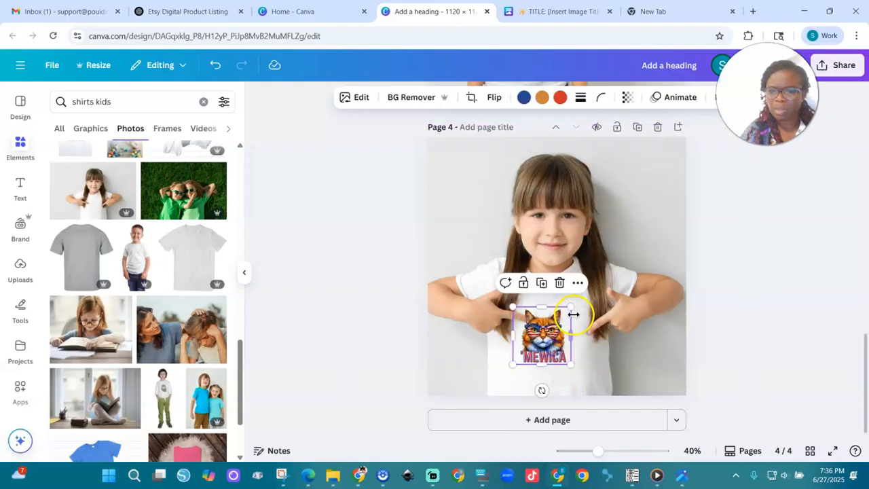
{"action": "left_click_drag", "start_coordinate": [572, 307], "coordinate": [597, 286]}
{"action": "left_click_drag", "start_coordinate": [558, 320], "coordinate": [549, 327]}
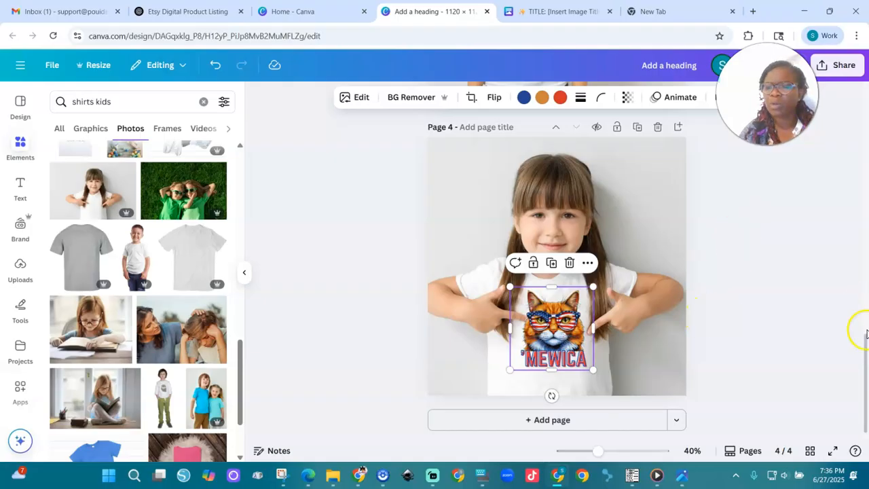
- Add page 5 and place the photo of the boy in a black T-shirt with raised arms, enlarged to the full page height
{"action": "left_click", "coordinate": [615, 419]}
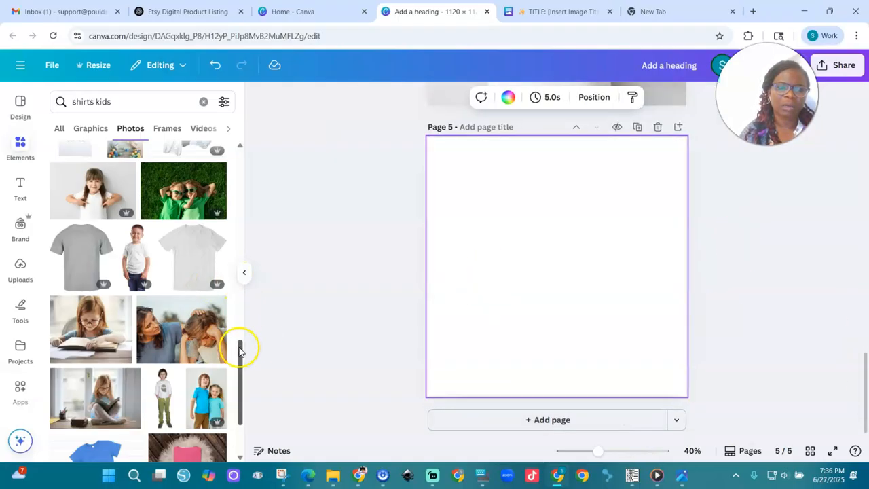
{"action": "left_click_drag", "start_coordinate": [239, 365], "coordinate": [238, 437]}
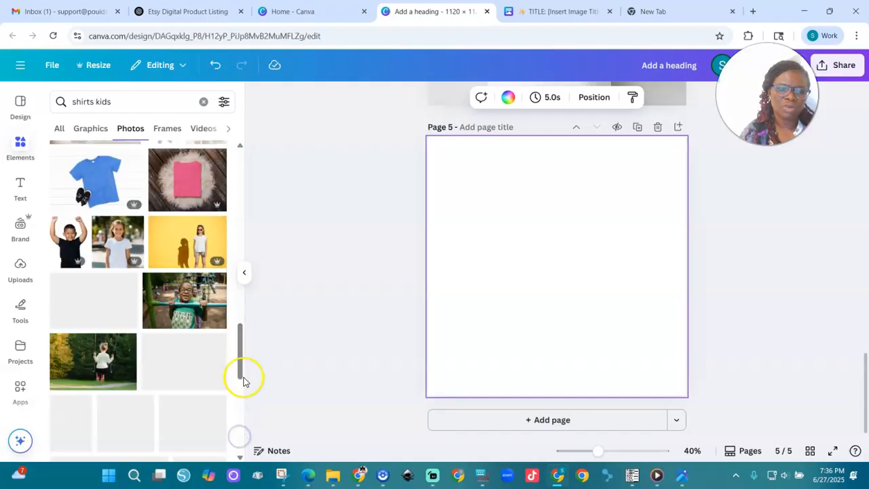
{"action": "left_click", "coordinate": [60, 246]}
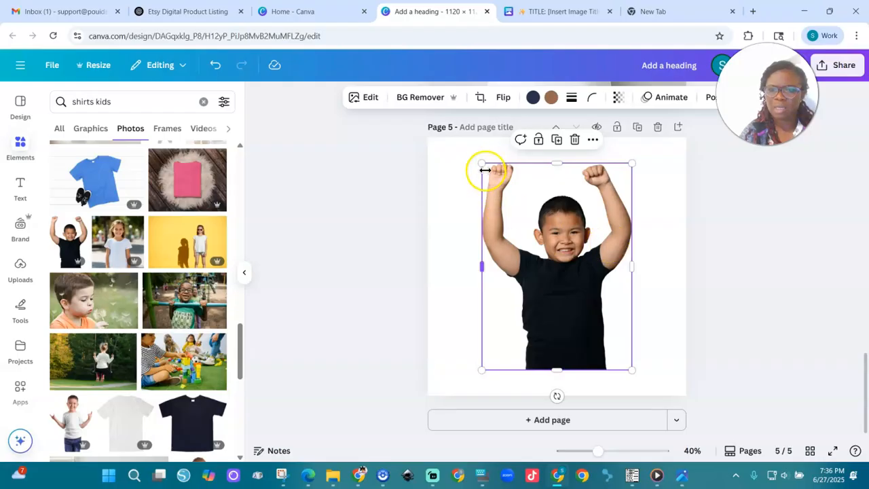
{"action": "left_click_drag", "start_coordinate": [480, 161], "coordinate": [463, 137]}
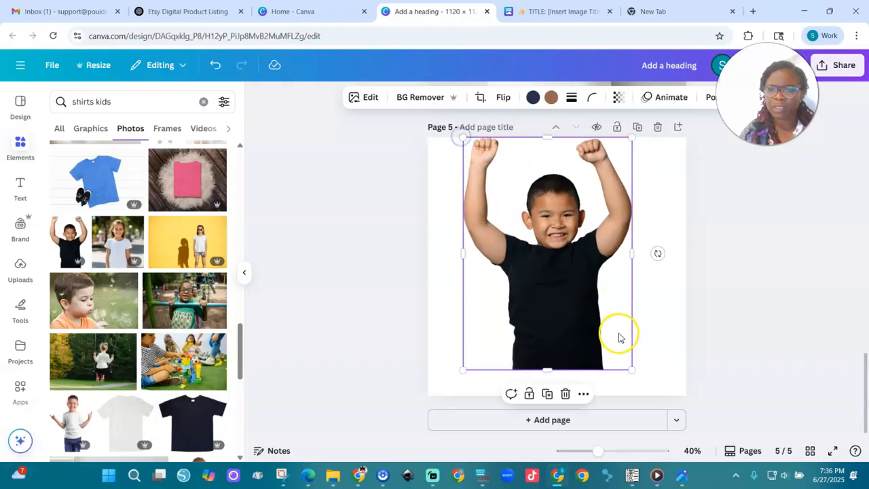
{"action": "left_click_drag", "start_coordinate": [632, 374], "coordinate": [653, 400]}
- Copy the cat design from page 4 onto page 5, shrink it slightly and center it on the chest of the black T-shirt
{"action": "left_click_drag", "start_coordinate": [866, 367], "coordinate": [865, 307]}
{"action": "left_click", "coordinate": [545, 318]}
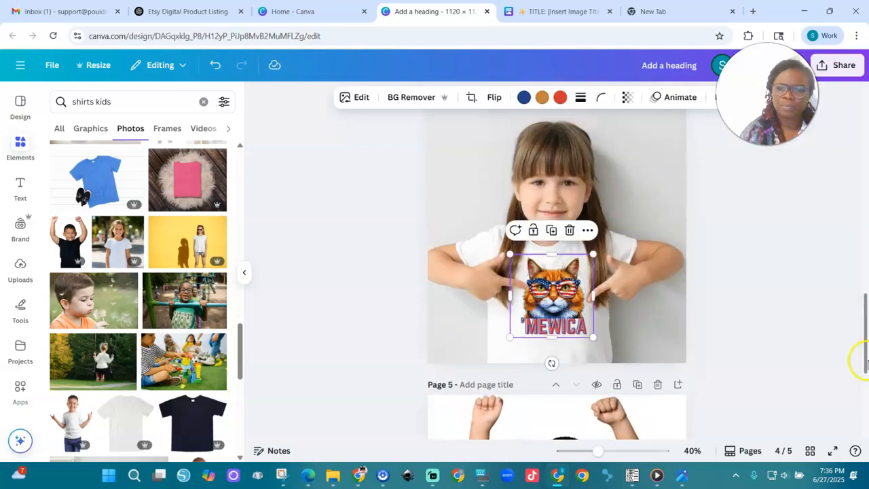
{"action": "left_click_drag", "start_coordinate": [865, 348], "coordinate": [865, 434]}
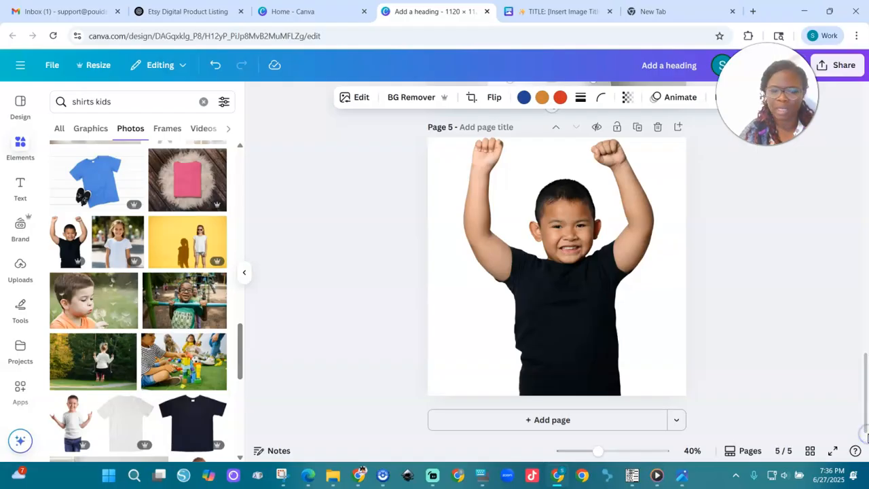
{"action": "key", "text": "ctrl+v"}
{"action": "left_click_drag", "start_coordinate": [547, 334], "coordinate": [560, 315]}
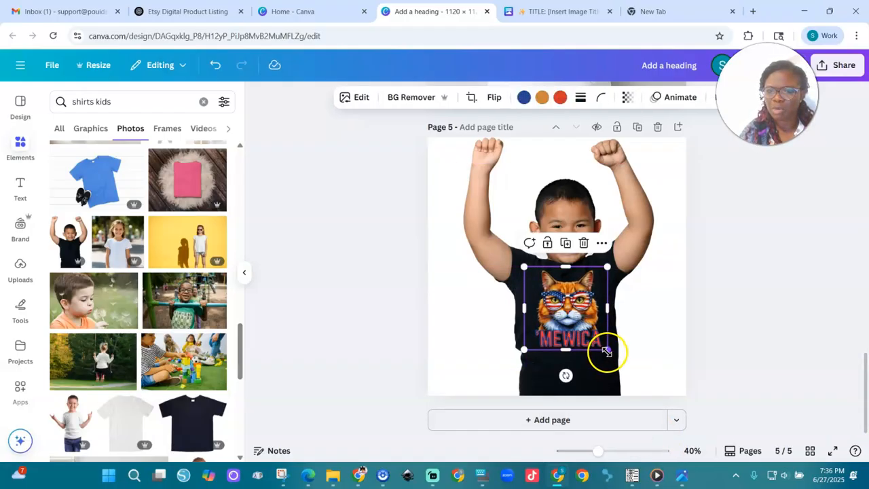
{"action": "left_click_drag", "start_coordinate": [606, 351], "coordinate": [592, 335]}
{"action": "left_click_drag", "start_coordinate": [544, 299], "coordinate": [552, 302]}
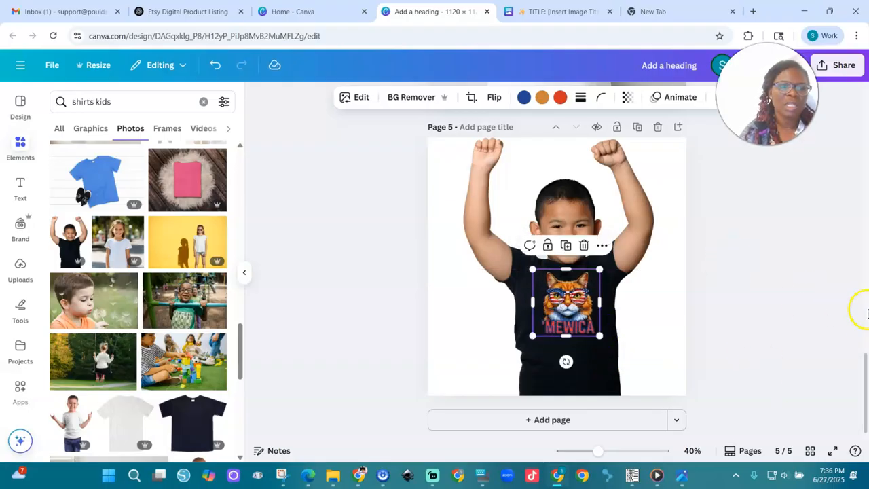
{"action": "left_click_drag", "start_coordinate": [865, 374], "coordinate": [848, 121]}
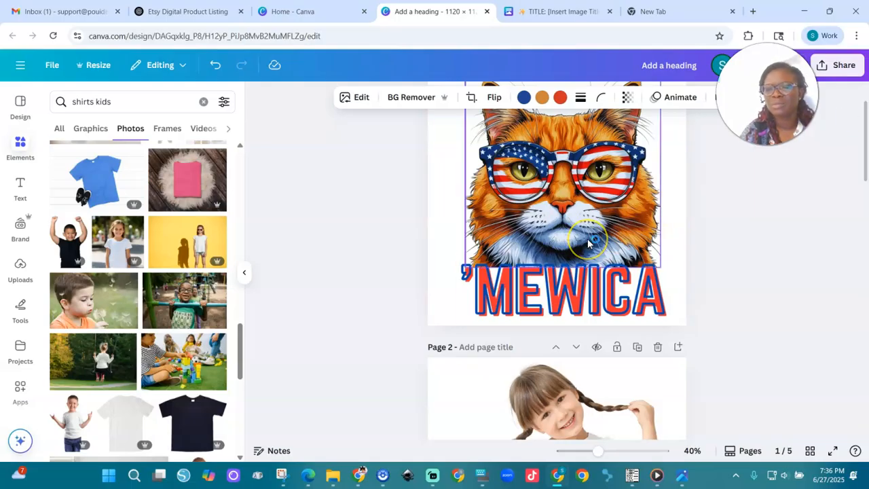
{"action": "left_click", "coordinate": [664, 263]}
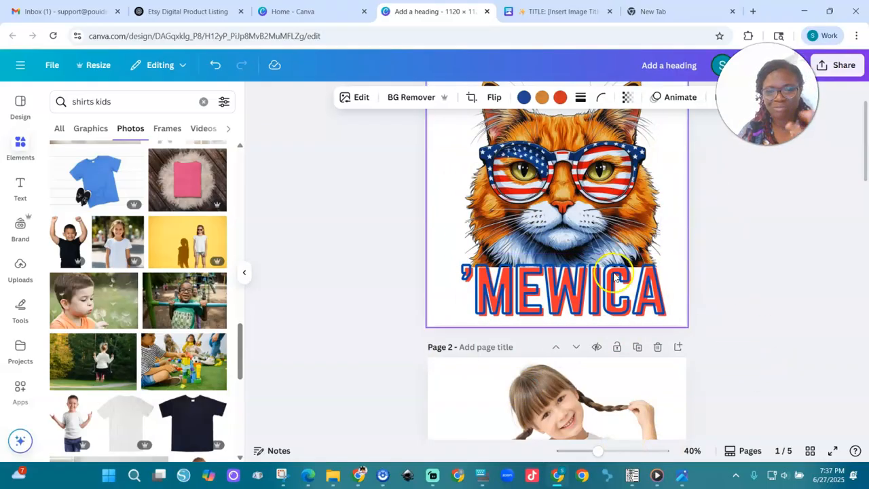
{"action": "mouse_move", "coordinate": [866, 156]}
{"action": "left_mouse_down"}
{"action": "mouse_move", "coordinate": [866, 370]}
{"action": "mouse_move", "coordinate": [864, 129]}
{"action": "mouse_move", "coordinate": [862, 158]}
{"action": "left_mouse_up"}
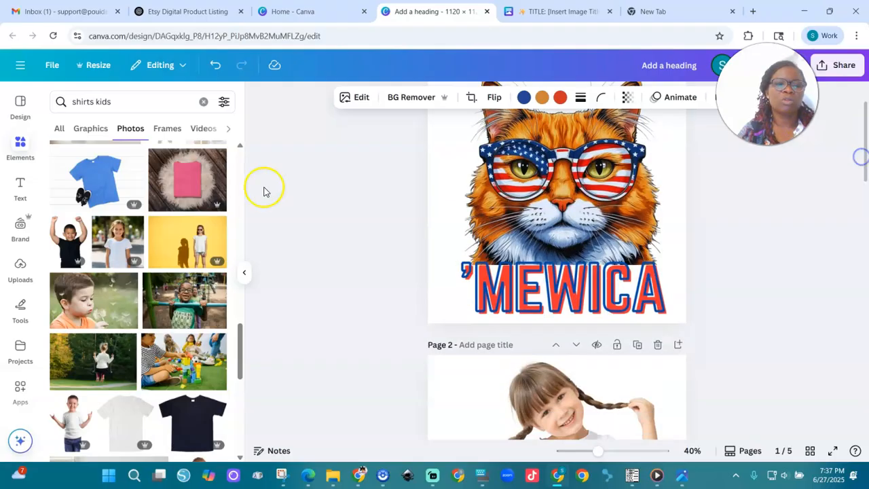
- Add the Brand Kit logo to page 1, shrink it and place it on the cat's lower-left fur just above the 'MEWICA text
{"action": "left_click", "coordinate": [21, 224]}
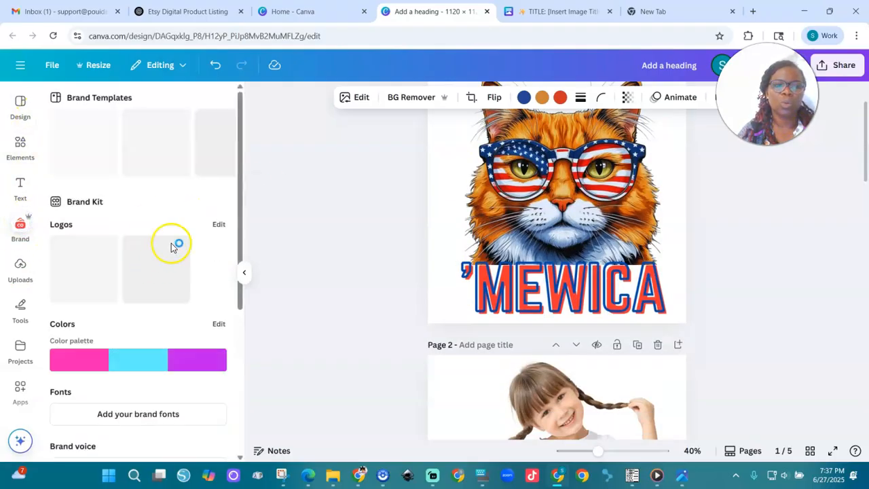
{"action": "left_click", "coordinate": [161, 285]}
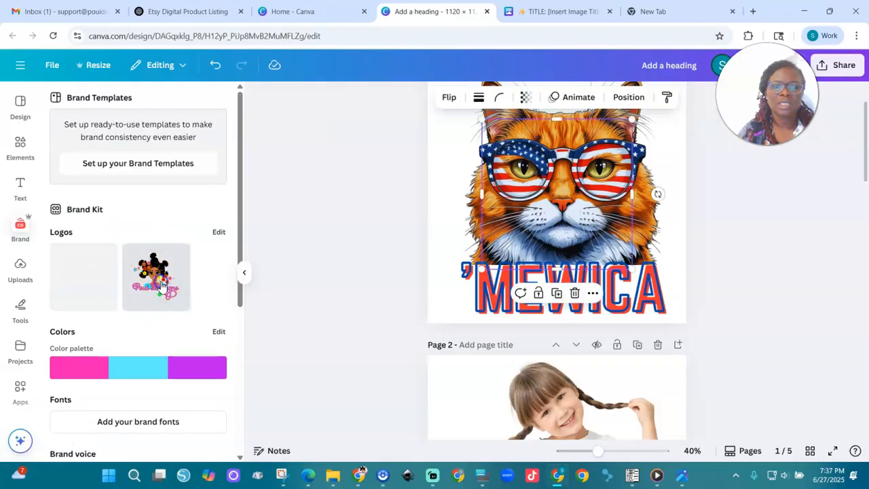
{"action": "left_click_drag", "start_coordinate": [631, 120], "coordinate": [547, 217]}
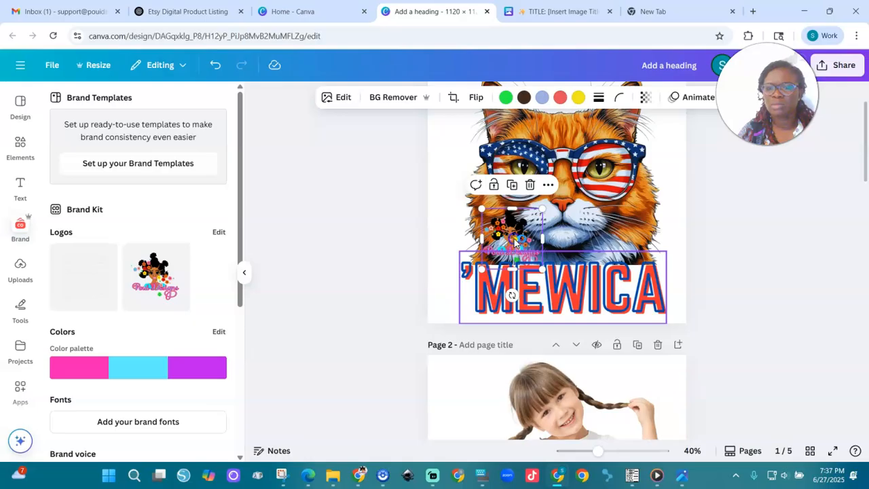
{"action": "left_click_drag", "start_coordinate": [534, 240], "coordinate": [518, 236]}
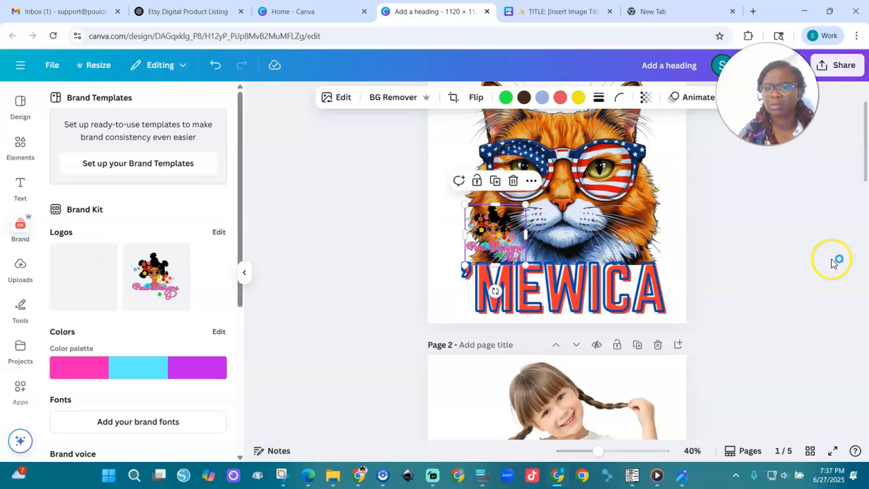
- Set the transparency of the logo on page 1 to about 52 so it works as a watermark
{"action": "left_click", "coordinate": [648, 100]}
{"action": "left_click_drag", "start_coordinate": [674, 144], "coordinate": [637, 146]}
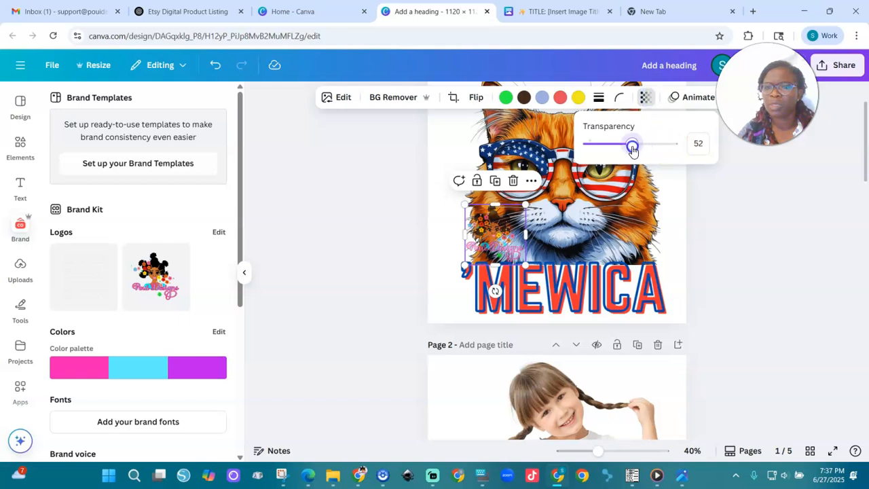
{"action": "left_click", "coordinate": [861, 174]}
- Copy the semi-transparent logo from page 1 onto pages 2 and 3, placing it to the left of the cat design
{"action": "left_click", "coordinate": [501, 238]}
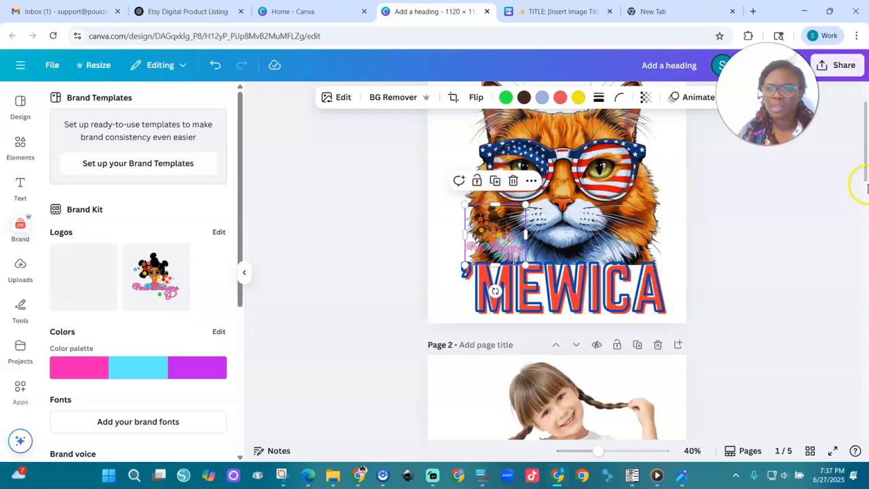
{"action": "left_click_drag", "start_coordinate": [866, 175], "coordinate": [866, 241]}
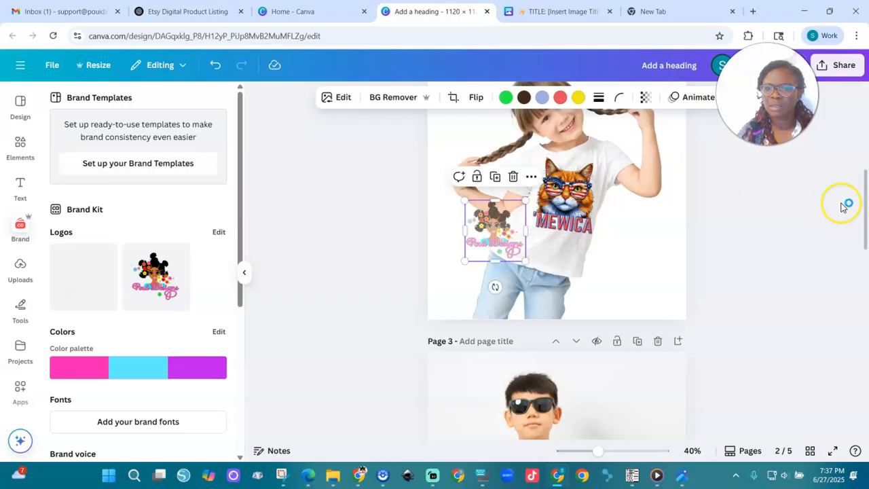
{"action": "left_click_drag", "start_coordinate": [866, 204], "coordinate": [865, 272]}
{"action": "key", "text": "ctrl+v"}
{"action": "left_click_drag", "start_coordinate": [495, 207], "coordinate": [499, 234]}
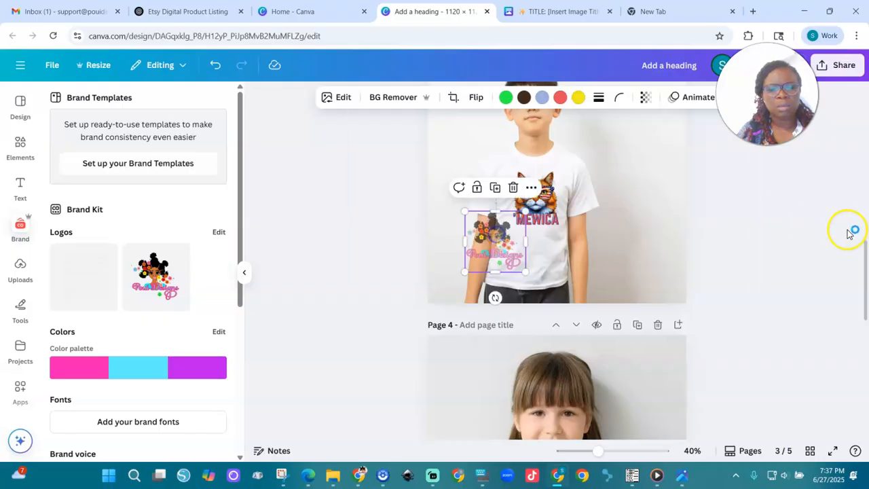
- Paste the logo onto page 5 and move it to the lower-left edge of the boy's black T-shirt
{"action": "left_click_drag", "start_coordinate": [866, 247], "coordinate": [865, 372]}
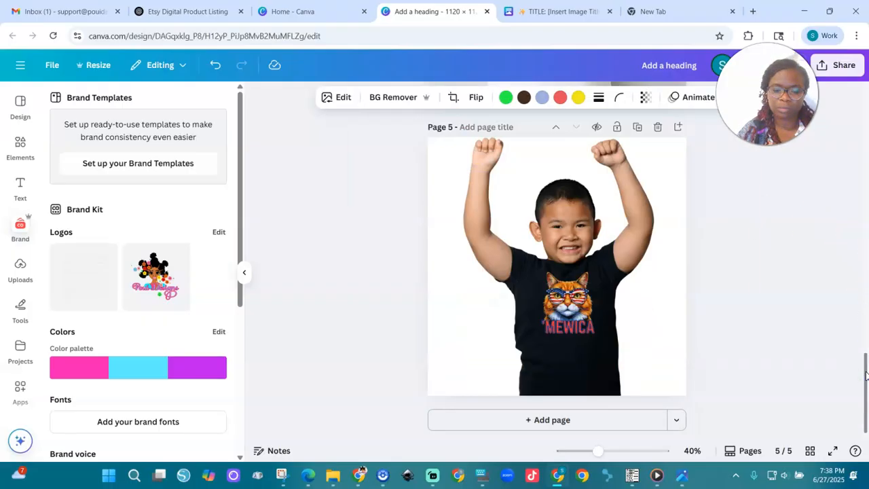
{"action": "key", "text": "ctrl+v"}
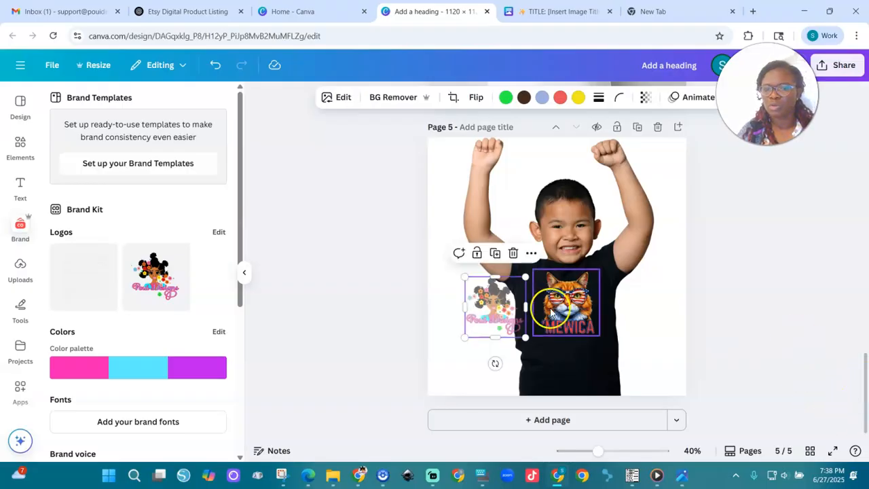
{"action": "left_click_drag", "start_coordinate": [484, 296], "coordinate": [502, 355]}
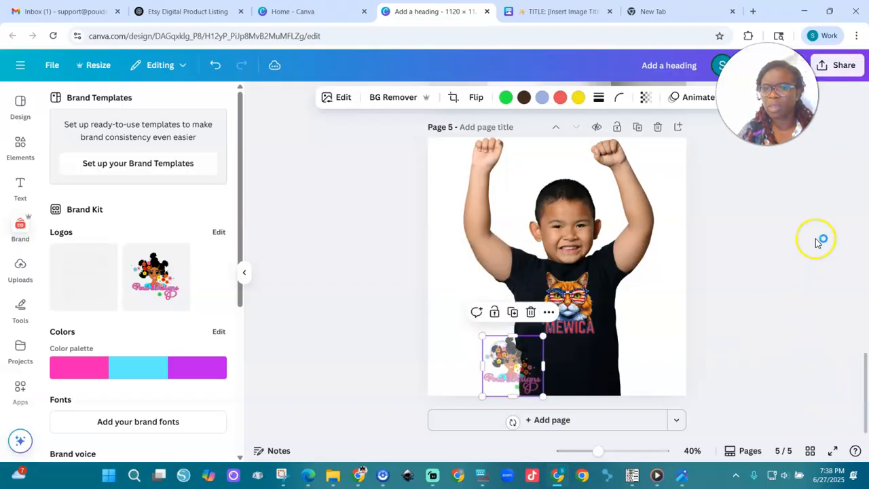
- Download only pages 2–5 of the design as PNG files at size 1 (2,000 × 2,000 px)
{"action": "left_click_drag", "start_coordinate": [863, 367], "coordinate": [859, 139]}
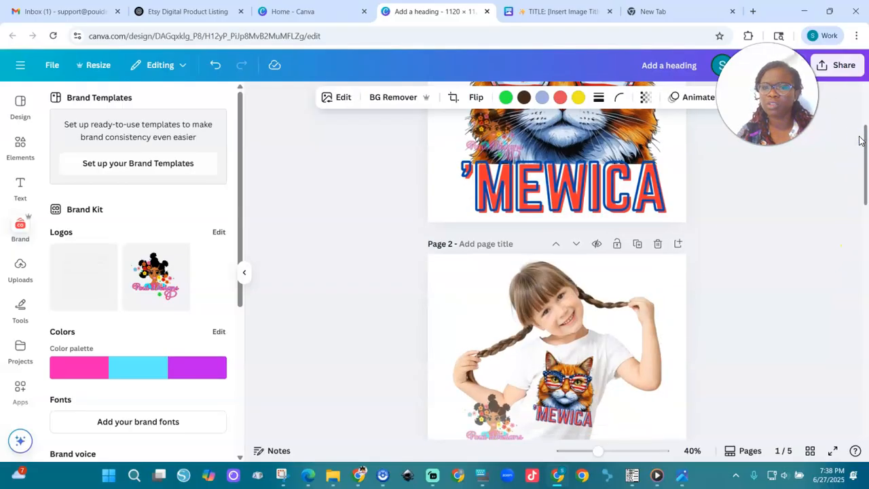
{"action": "left_click", "coordinate": [841, 66]}
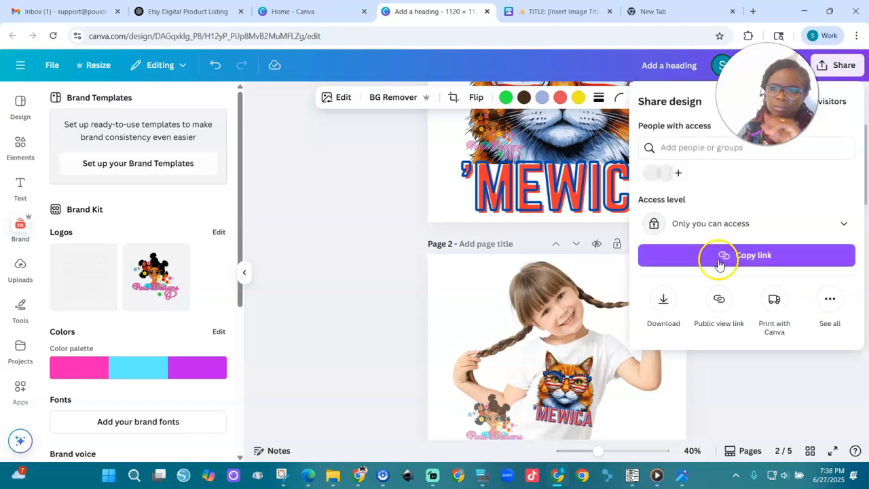
{"action": "left_click", "coordinate": [665, 300]}
{"action": "left_click", "coordinate": [678, 301]}
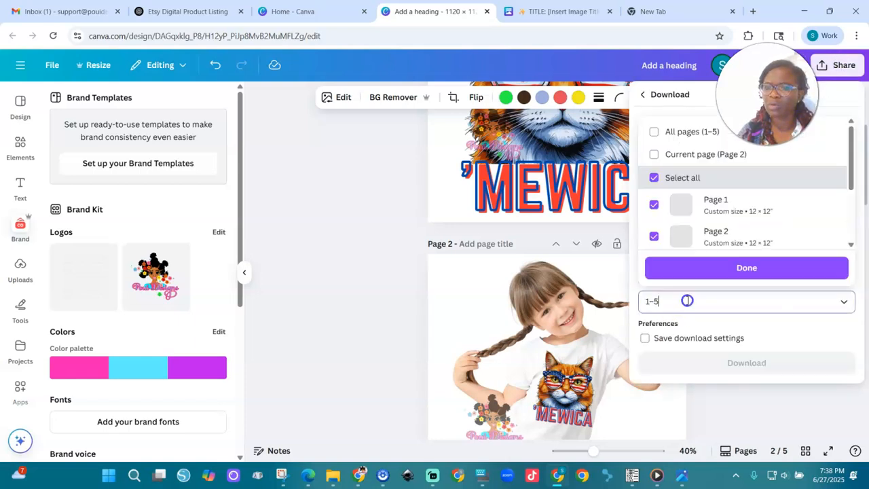
{"action": "left_click", "coordinate": [688, 300]}
{"action": "left_click", "coordinate": [696, 300]}
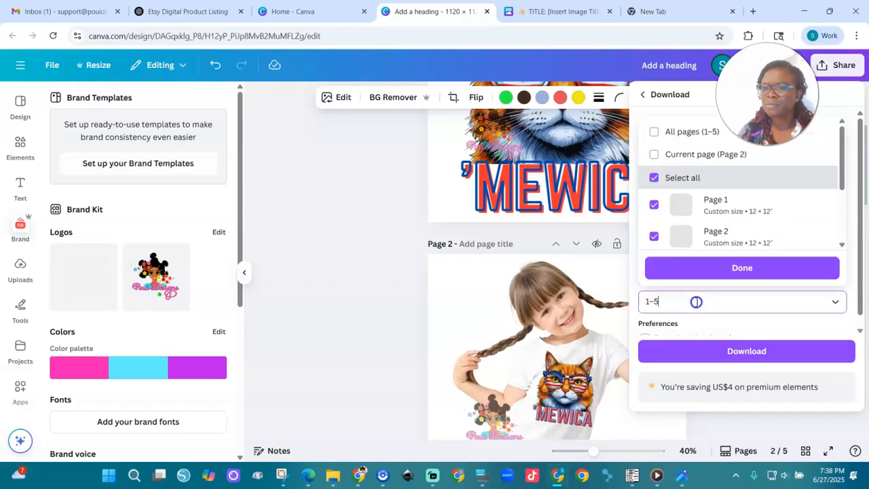
{"action": "left_click", "coordinate": [655, 177]}
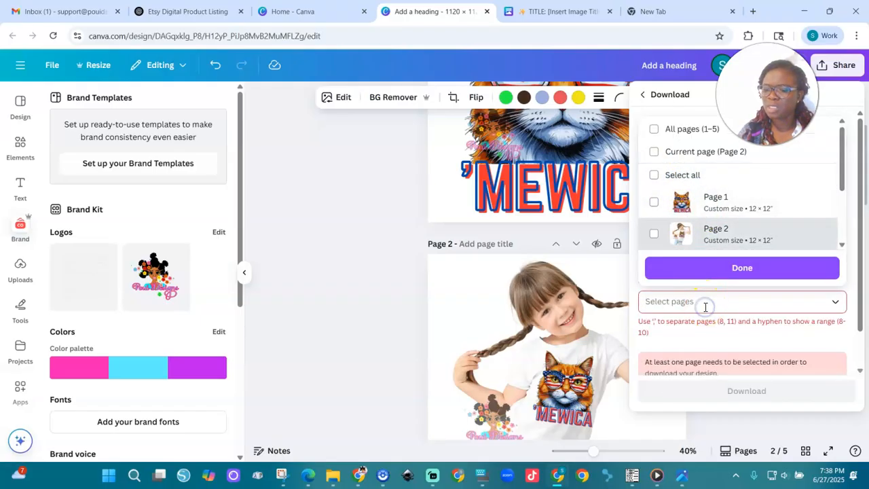
{"action": "type", "text": "2"}
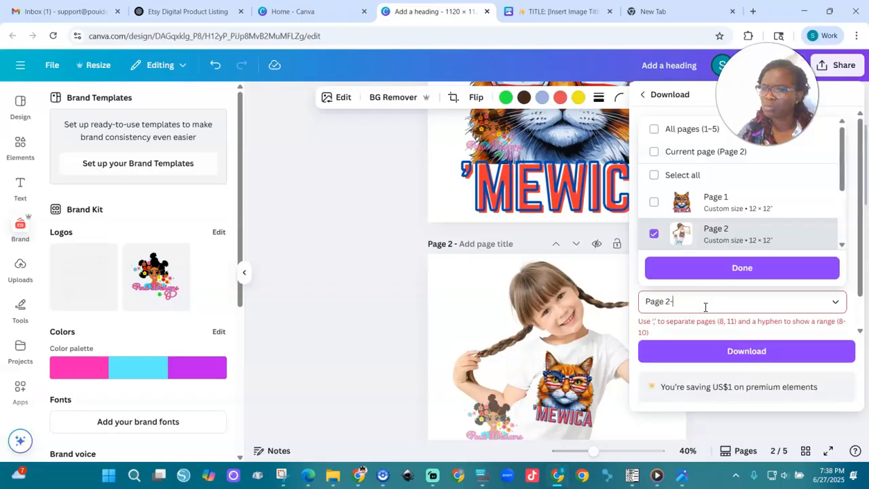
{"action": "type", "text": "-"}
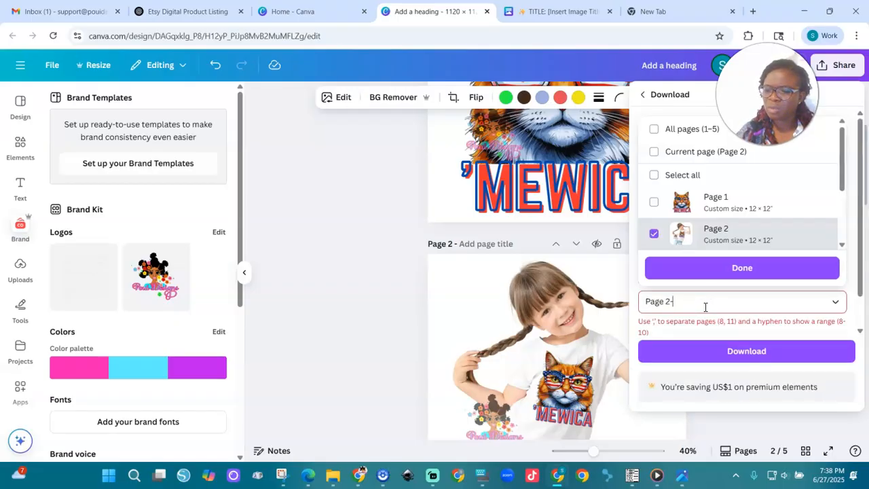
{"action": "type", "text": "5"}
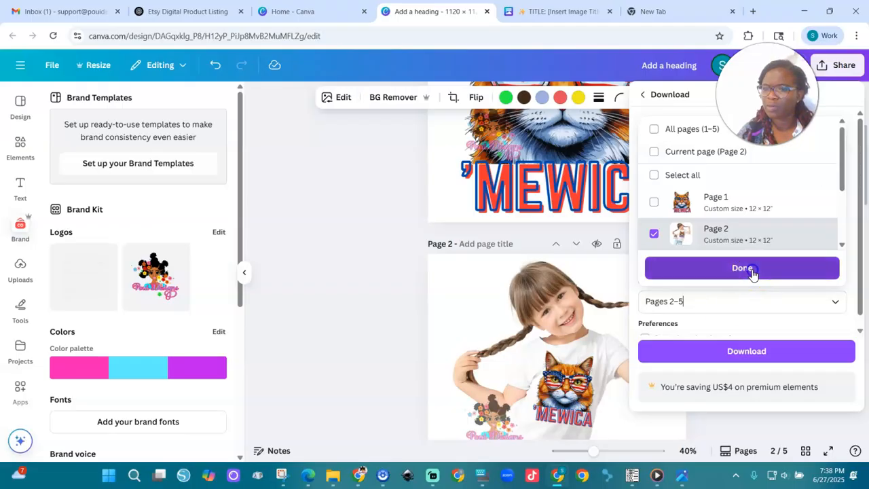
{"action": "left_click", "coordinate": [758, 269]}
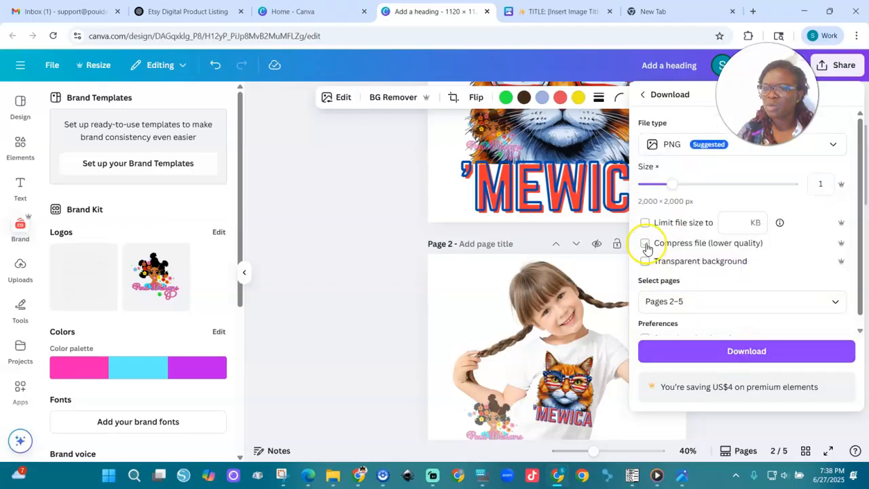
{"action": "left_click", "coordinate": [750, 356]}
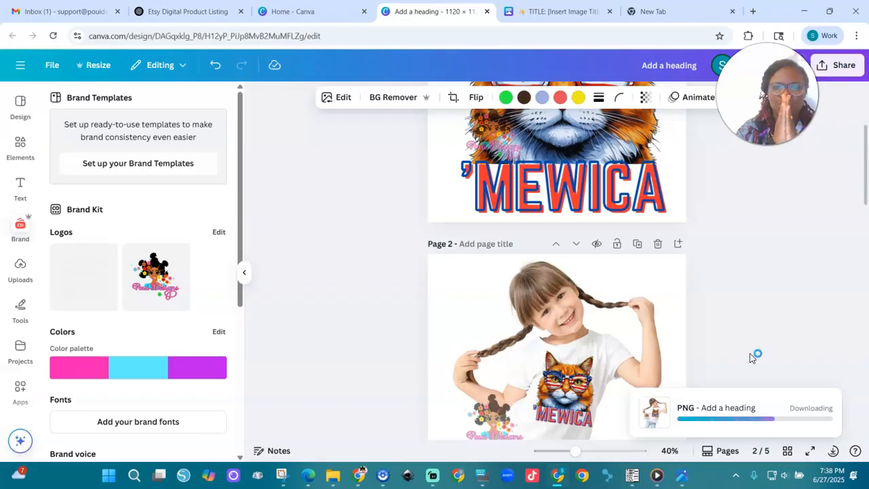
{"action": "left_click_drag", "start_coordinate": [860, 163], "coordinate": [855, 128]}
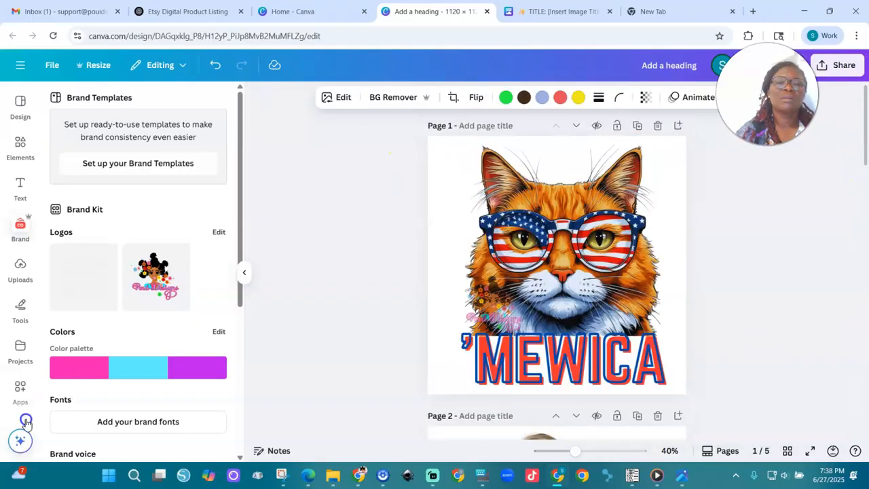